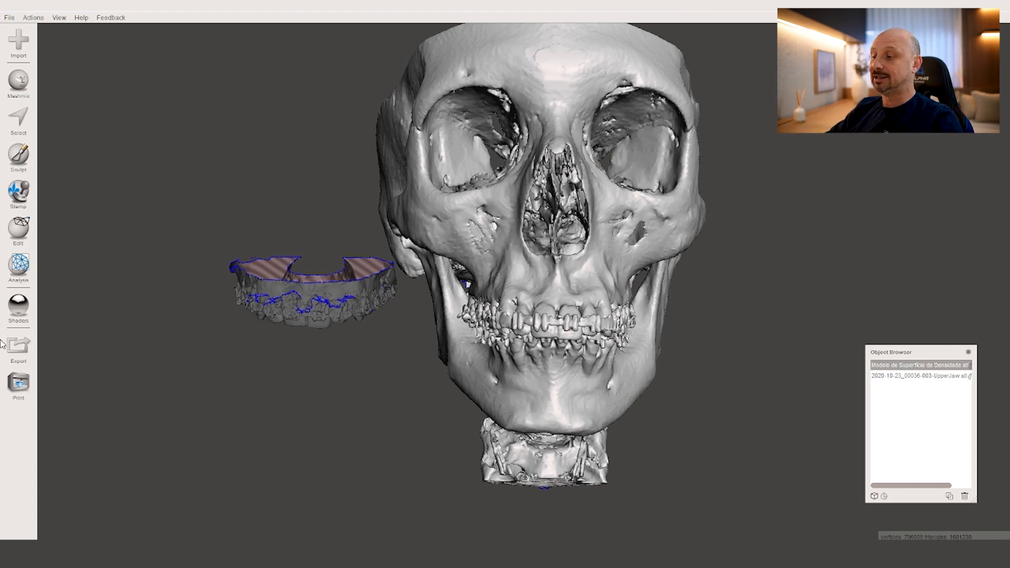
# Examine the skull's braced dental arches and the separate upper jaw scan from the front.
pyautogui.scroll(2, 399, 339)
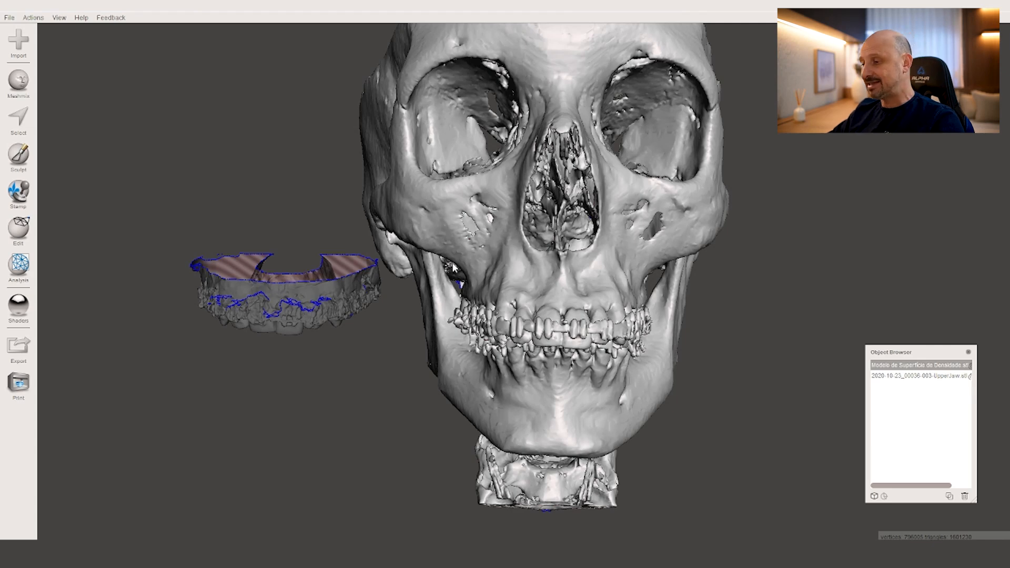
pyautogui.moveTo(610, 337); pyautogui.dragTo(605, 340, button='right')
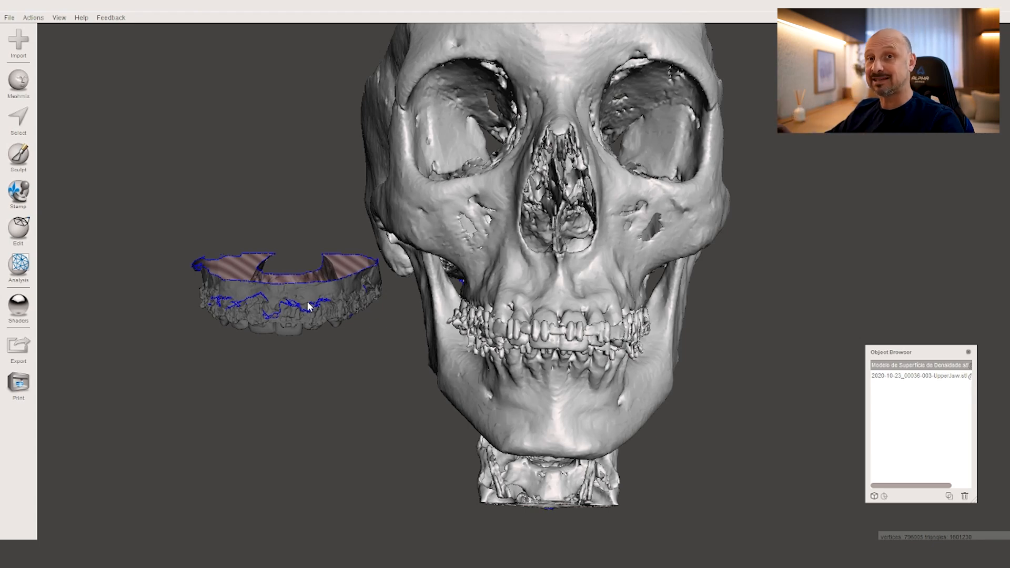
pyautogui.moveTo(617, 387); pyautogui.dragTo(643, 369, button='right')
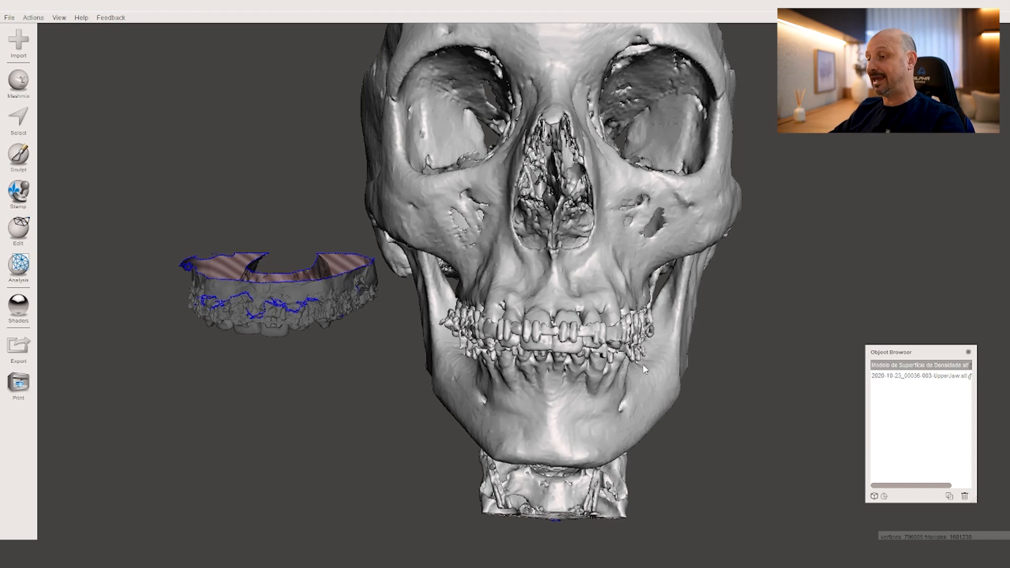
pyautogui.scroll(1, 633, 367)
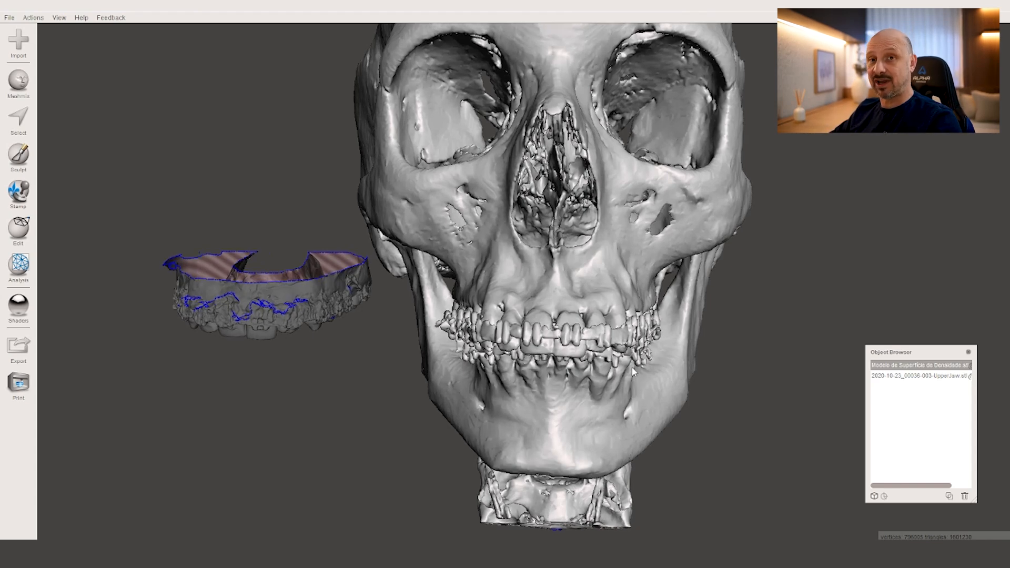
pyautogui.scroll(1, 632, 372)
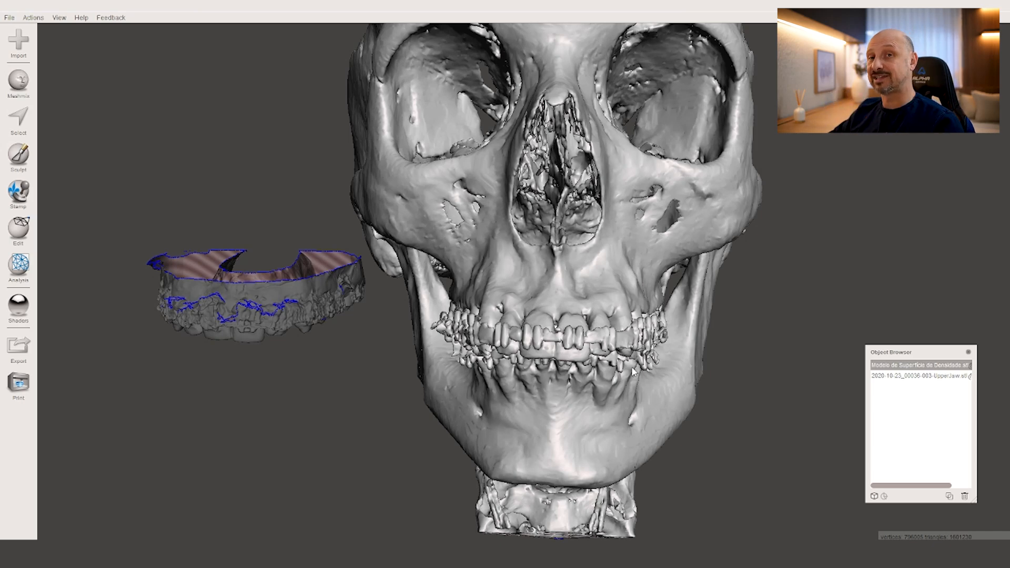
pyautogui.moveTo(634, 372); pyautogui.dragTo(581, 366, button='right')
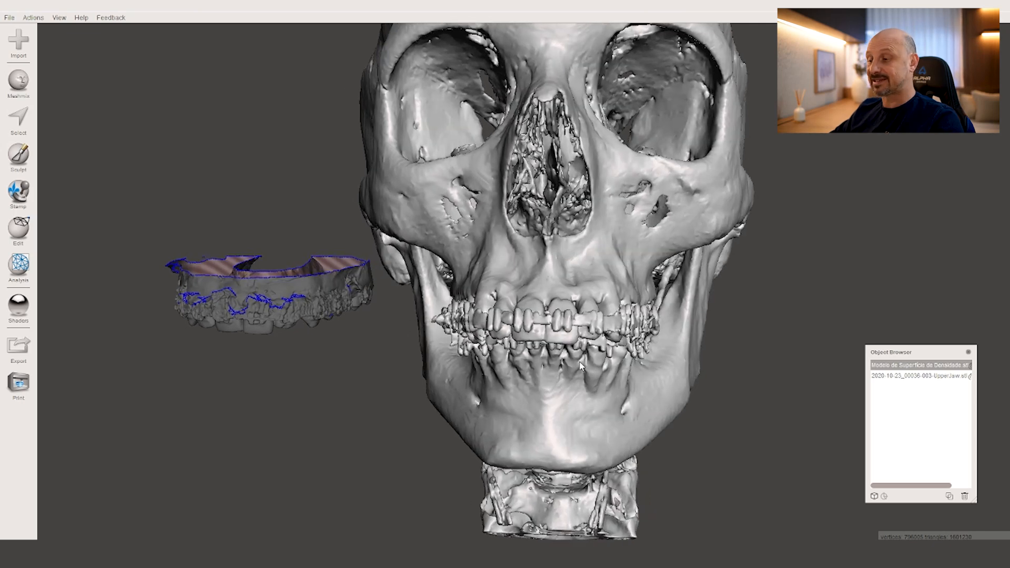
pyautogui.scroll(3, 581, 368)
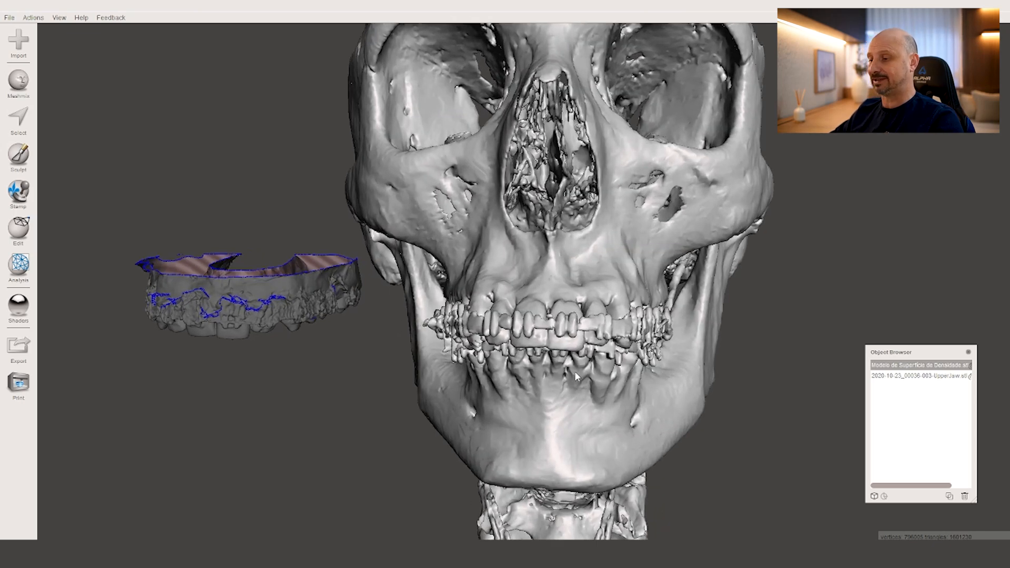
pyautogui.moveTo(579, 377); pyautogui.dragTo(580, 375, button='right')
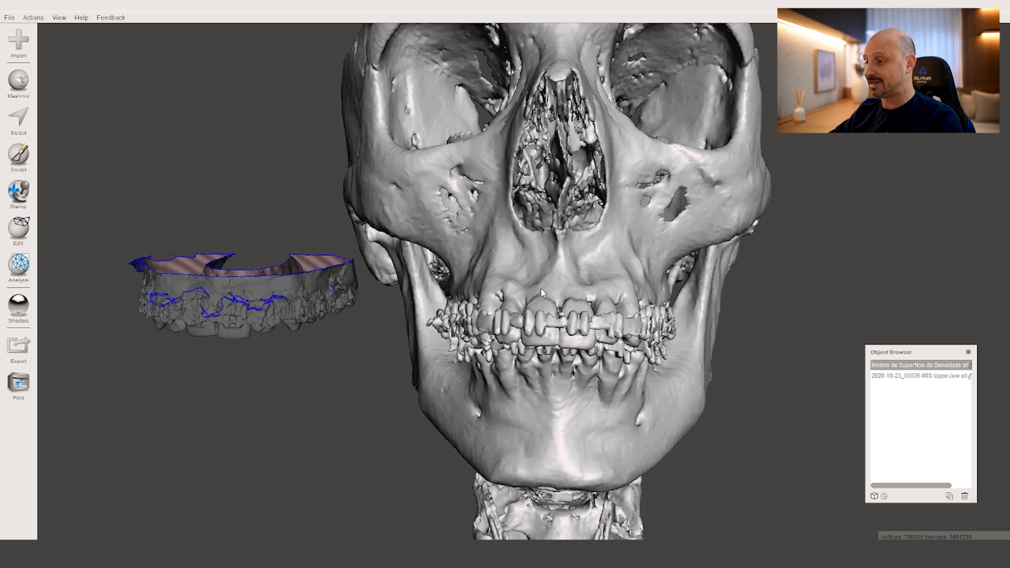
pyautogui.scroll(1, 625, 288)
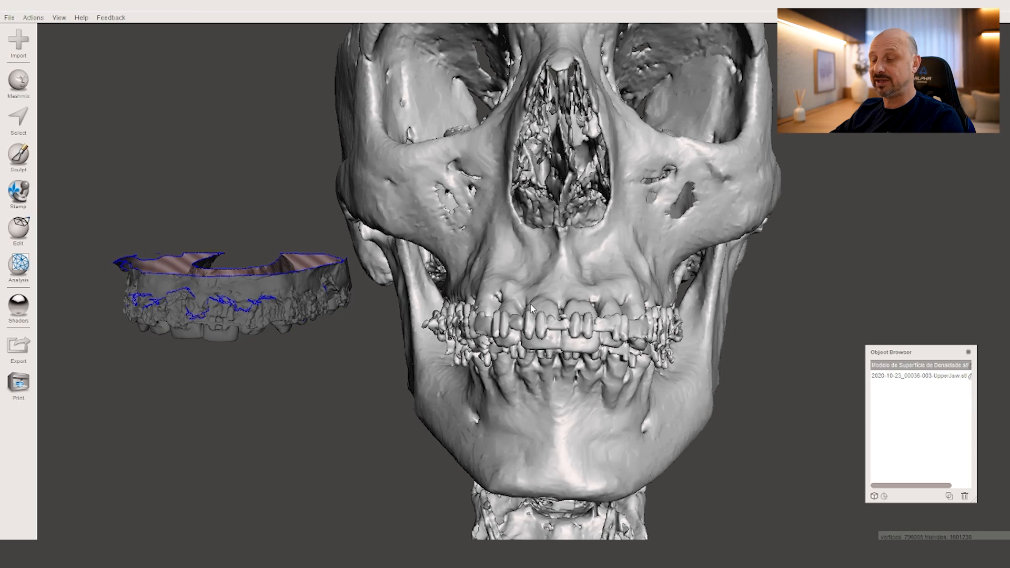
pyautogui.scroll(1, 587, 315)
pyautogui.scroll(-5, 584, 328)
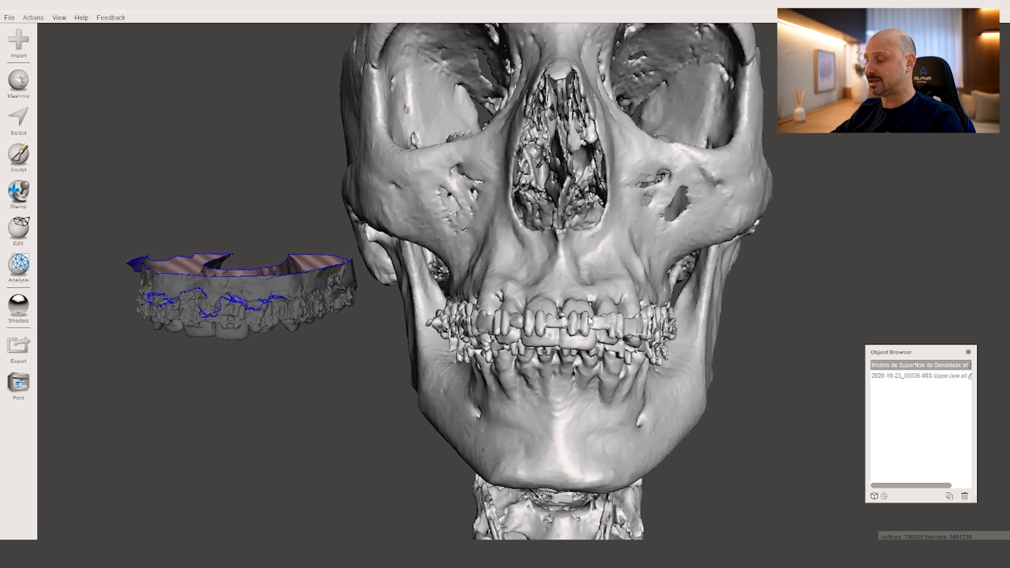
pyautogui.moveTo(584, 331); pyautogui.dragTo(602, 335, button='middle')
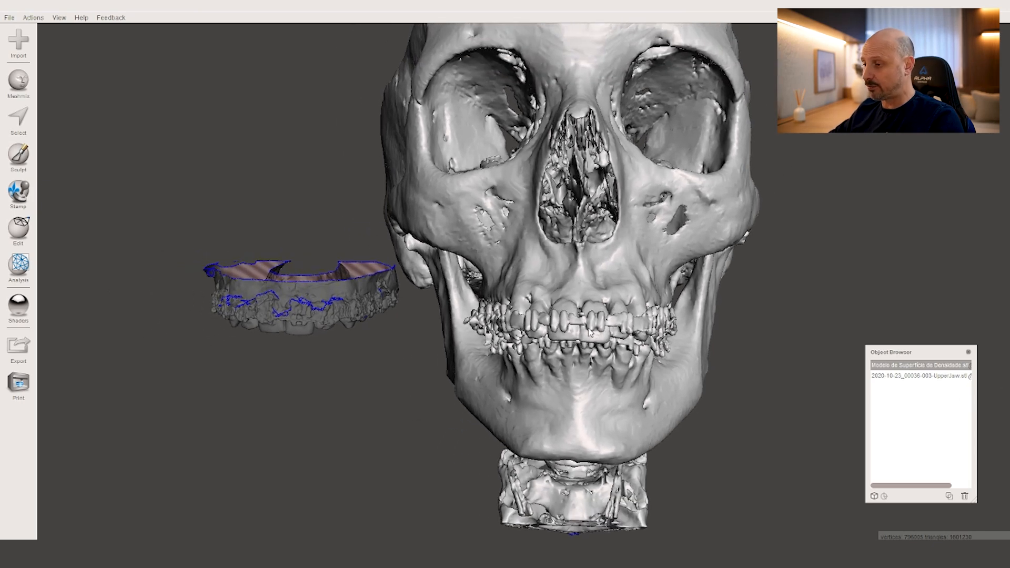
pyautogui.scroll(-5, 631, 332)
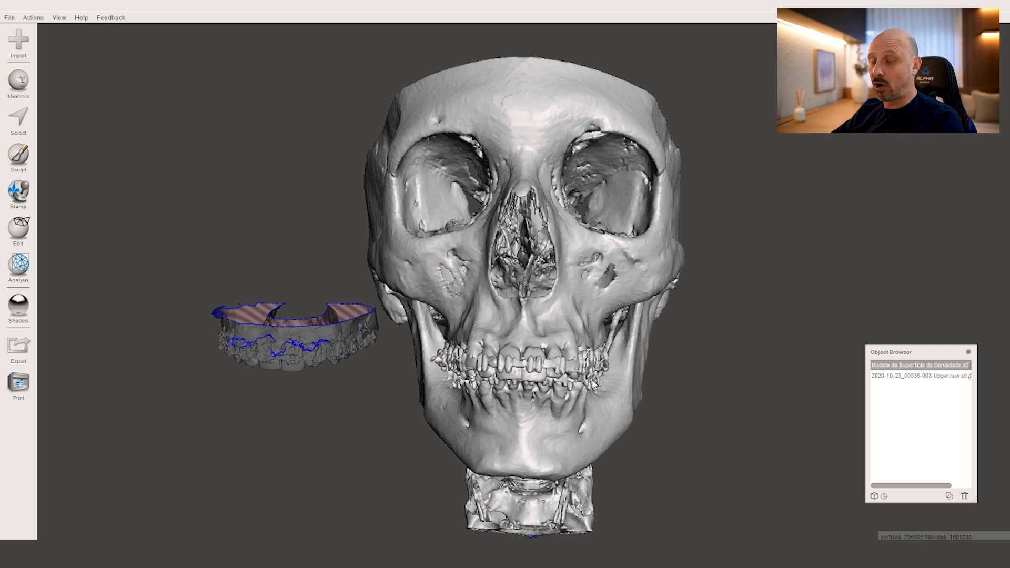
pyautogui.scroll(-2, 594, 384)
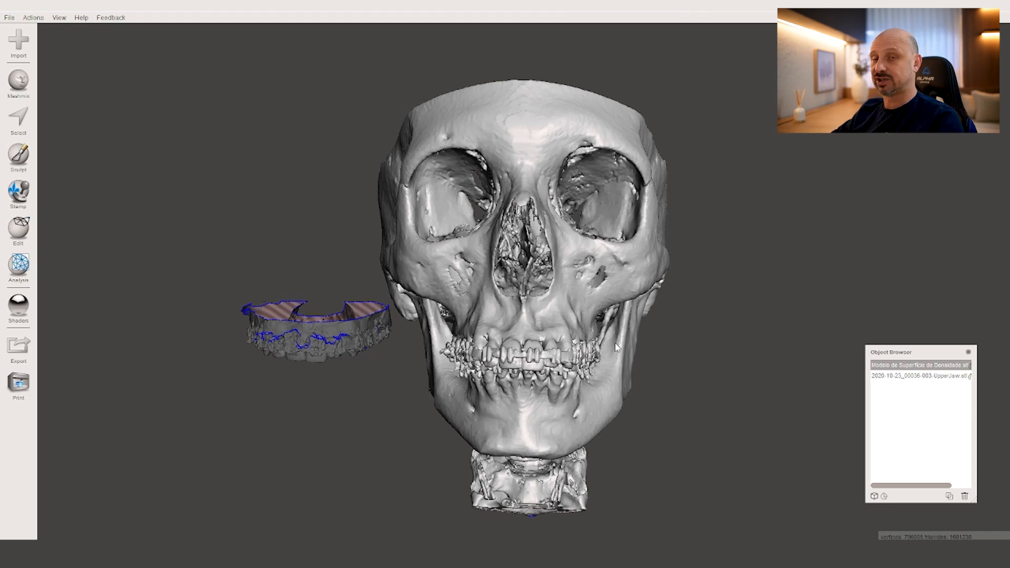
pyautogui.scroll(-1, 588, 345)
pyautogui.moveTo(585, 338); pyautogui.dragTo(586, 347, button='right')
pyautogui.scroll(2, 574, 324)
pyautogui.moveTo(567, 314); pyautogui.dragTo(599, 317, button='middle')
pyautogui.moveTo(598, 317); pyautogui.dragTo(599, 308, button='right')
pyautogui.scroll(1, 599, 311)
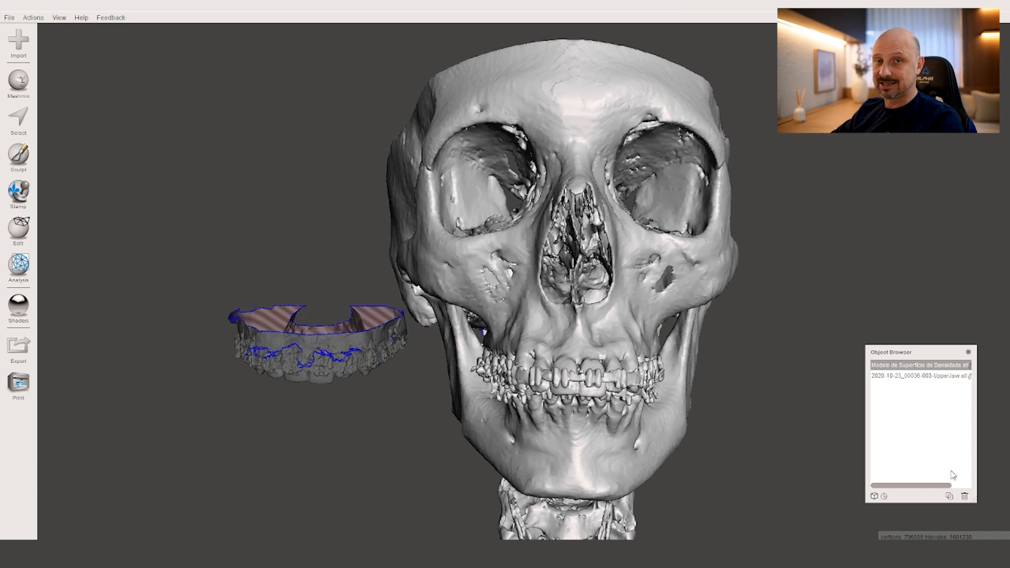
# Rename the skull mesh as "inicial".
pyautogui.doubleClick(926, 365)
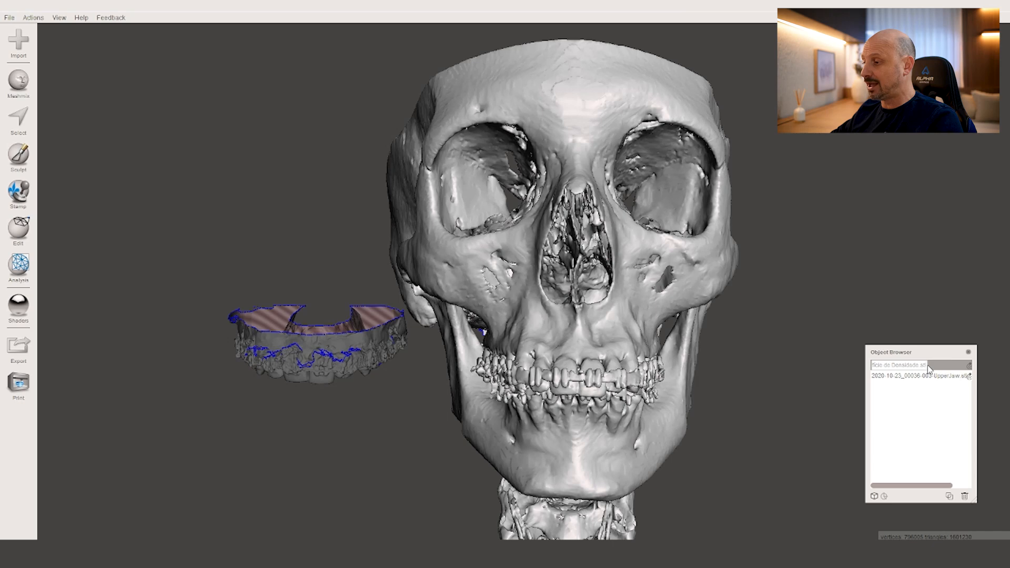
pyautogui.moveTo(927, 366); pyautogui.dragTo(753, 368)
pyautogui.write('m')
pyautogui.write('icial')
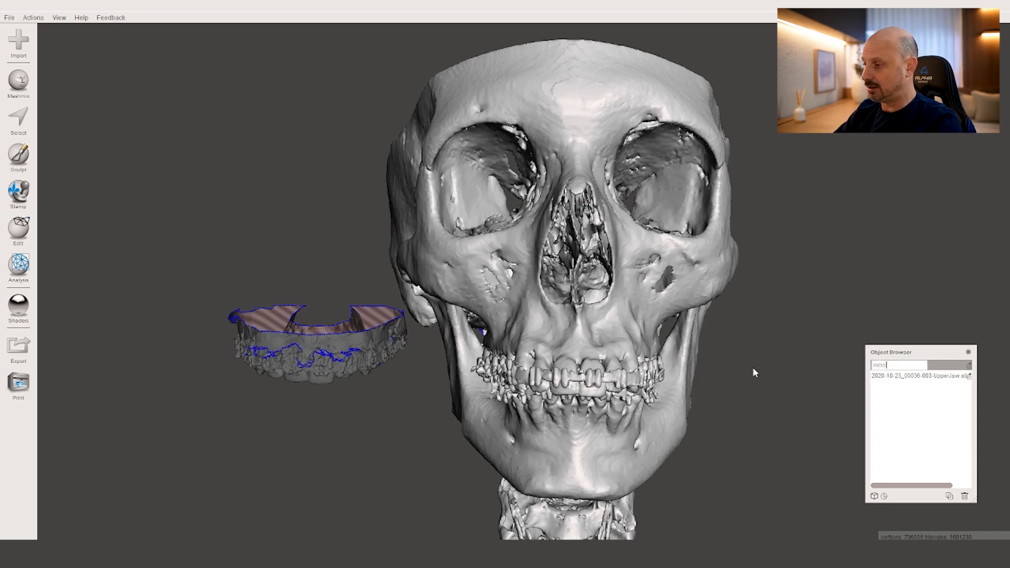
# Duplicate the "inicial" skull and rename the copy as "recorte".
pyautogui.click(948, 498)
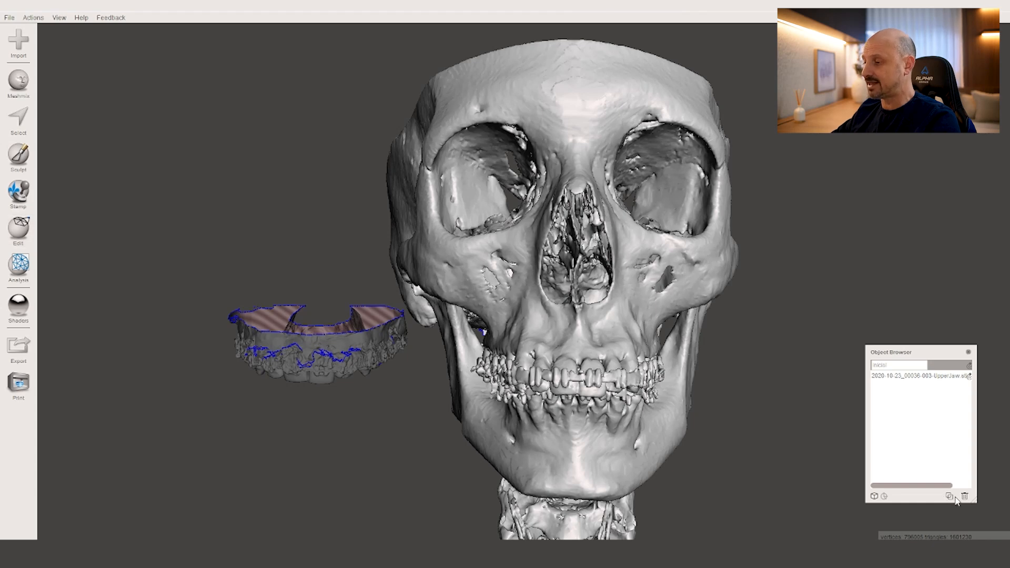
pyautogui.click(949, 497)
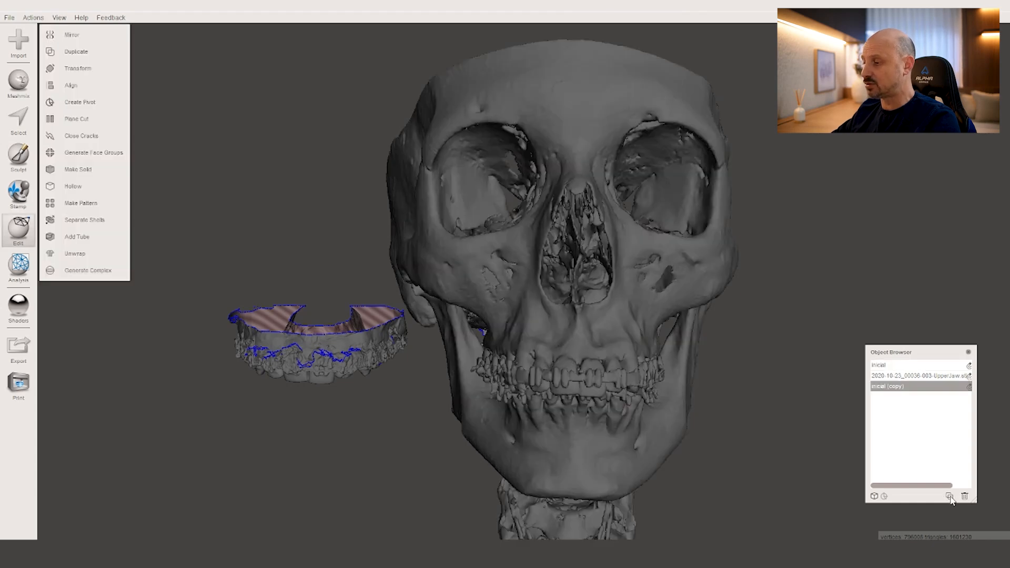
pyautogui.doubleClick(926, 386)
pyautogui.write('recorte')
pyautogui.press('Return')
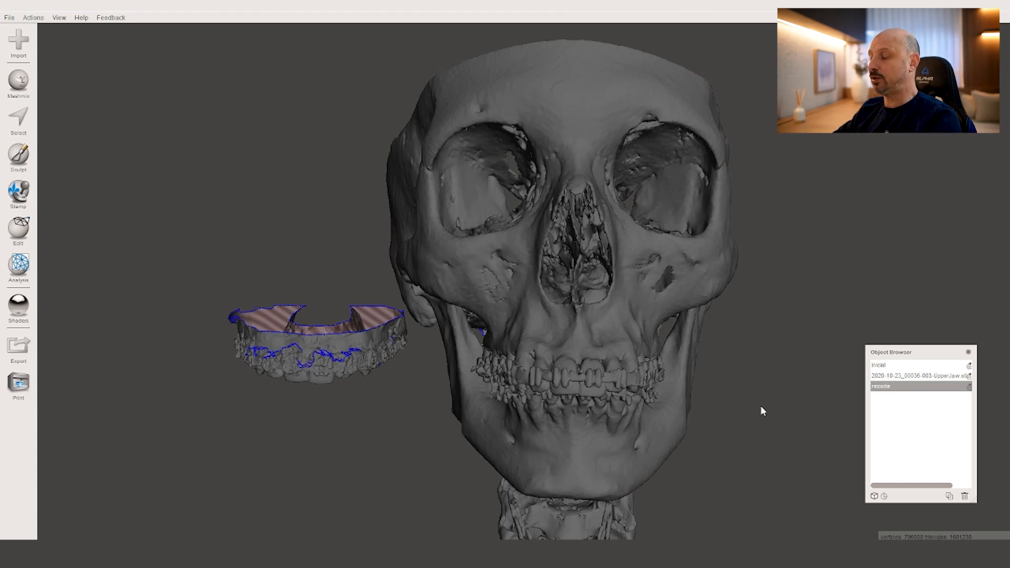
# Make "recorte" the active object and widen the object list until its visibility controls show.
pyautogui.click(888, 366)
pyautogui.moveTo(859, 404); pyautogui.dragTo(841, 402, button='right')
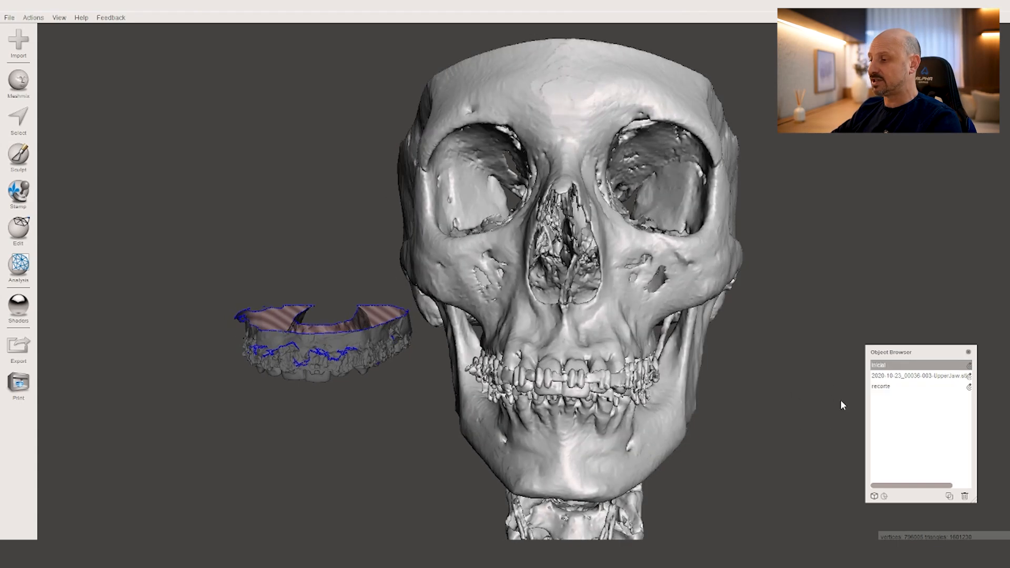
pyautogui.click(895, 388)
pyautogui.moveTo(634, 403)
pyautogui.mouseDown(button='right')
pyautogui.moveTo(617, 403)
pyautogui.moveTo(626, 415)
pyautogui.mouseUp(button='right')
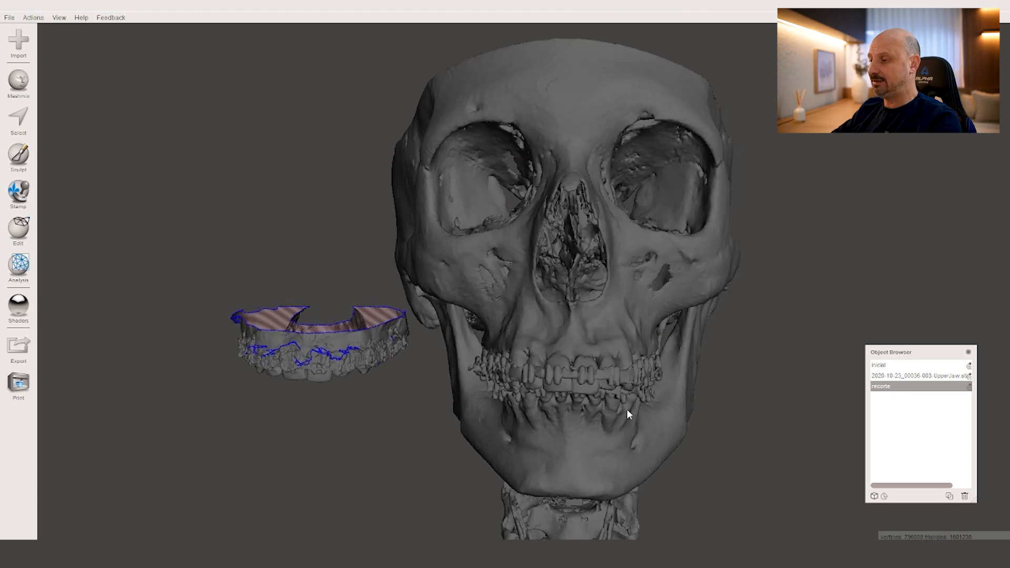
pyautogui.moveTo(906, 352); pyautogui.dragTo(872, 326)
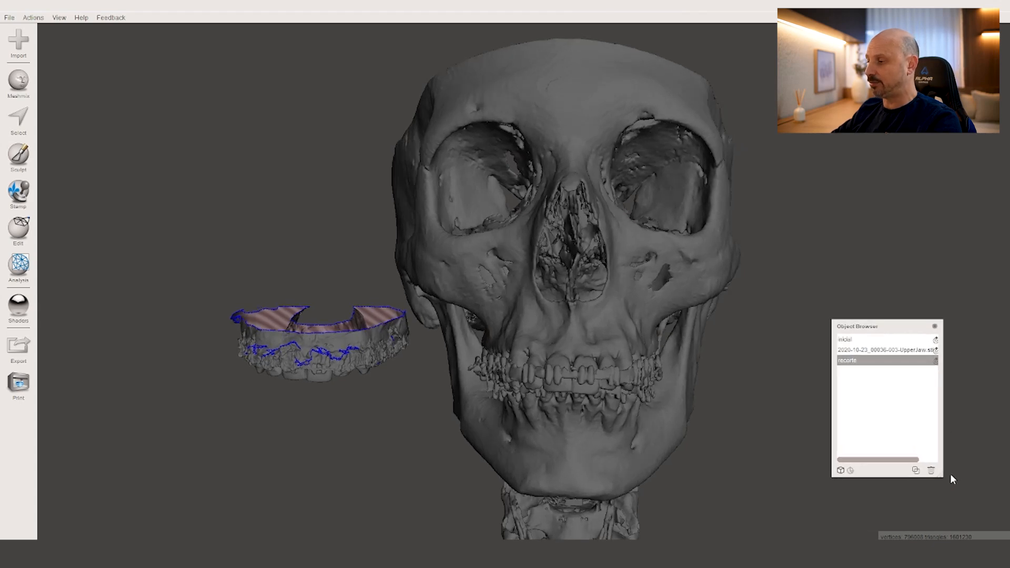
pyautogui.moveTo(941, 477); pyautogui.dragTo(980, 483)
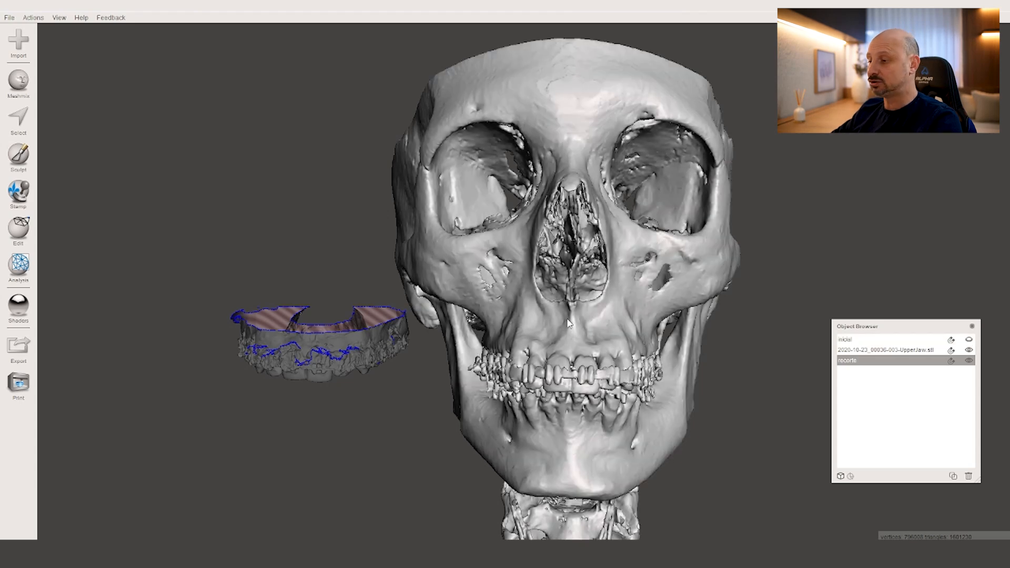
# Hide the "inicial" skull and the UpperJaw scan, leaving only "recorte" displayed.
pyautogui.moveTo(571, 326); pyautogui.dragTo(612, 378, button='right')
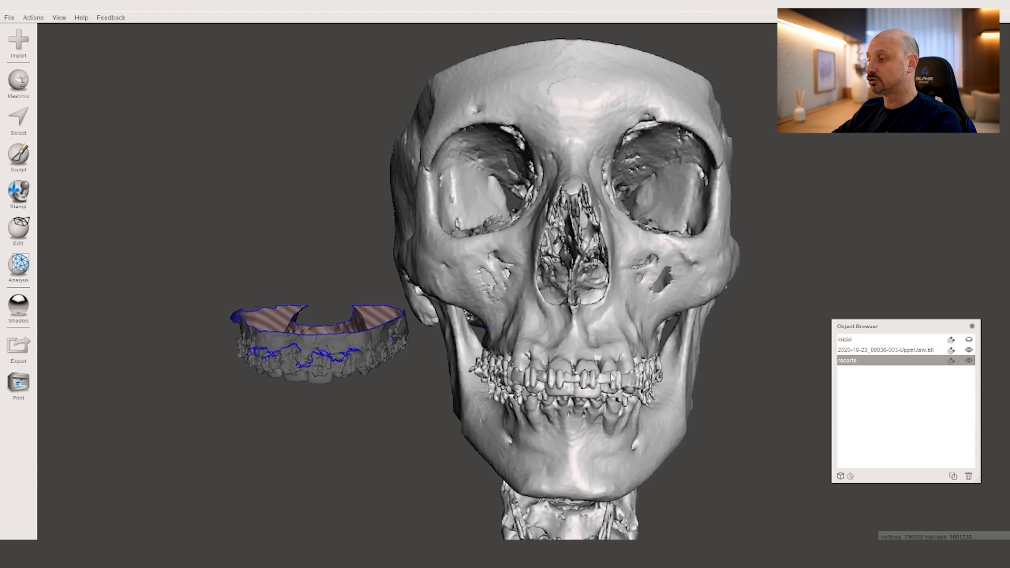
pyautogui.click(970, 340)
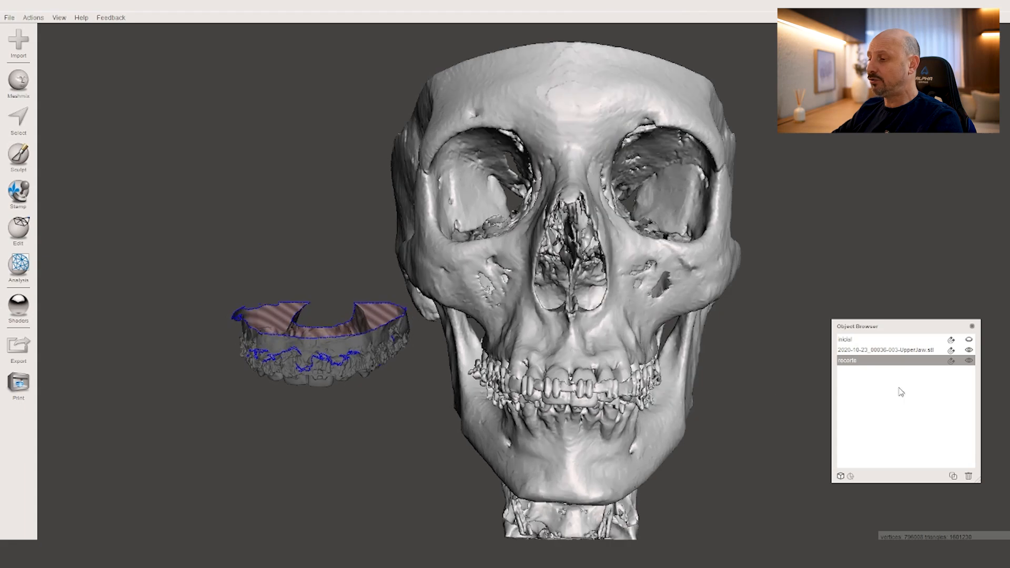
pyautogui.click(969, 350)
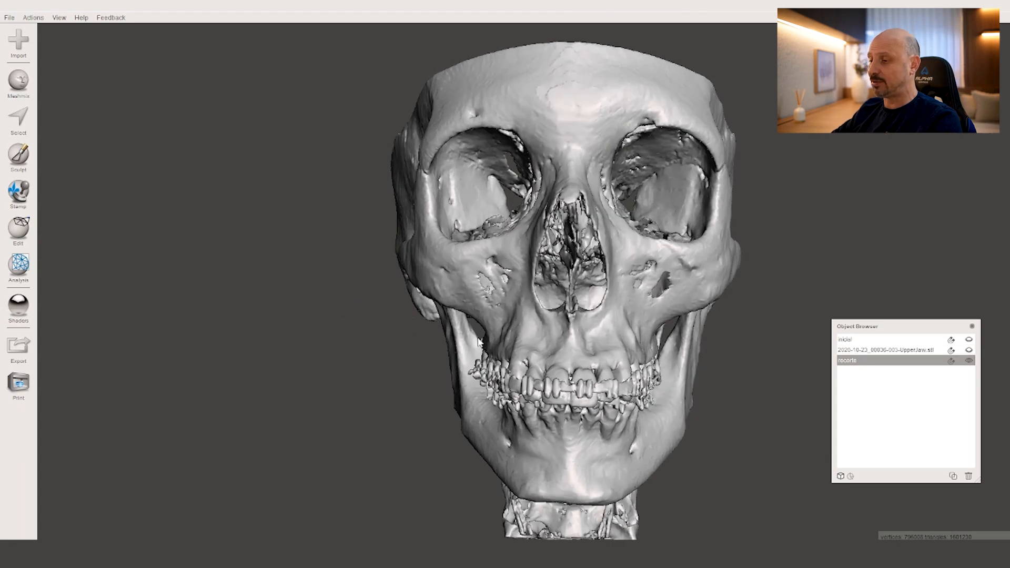
# Examine the occlusion and jaws of the "recorte" skull in side and front views.
pyautogui.moveTo(596, 392); pyautogui.dragTo(597, 368, button='right')
pyautogui.moveTo(597, 368); pyautogui.dragTo(566, 319, button='middle')
pyautogui.moveTo(566, 319); pyautogui.dragTo(600, 251, button='right')
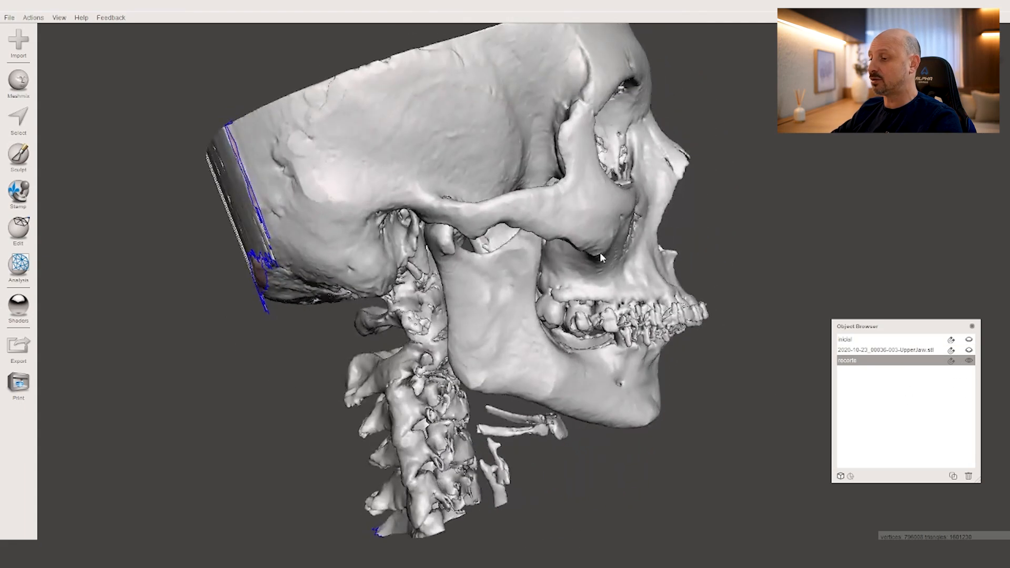
pyautogui.moveTo(655, 367)
pyautogui.mouseDown(button='right')
pyautogui.moveTo(646, 356)
pyautogui.moveTo(656, 360)
pyautogui.mouseUp(button='right')
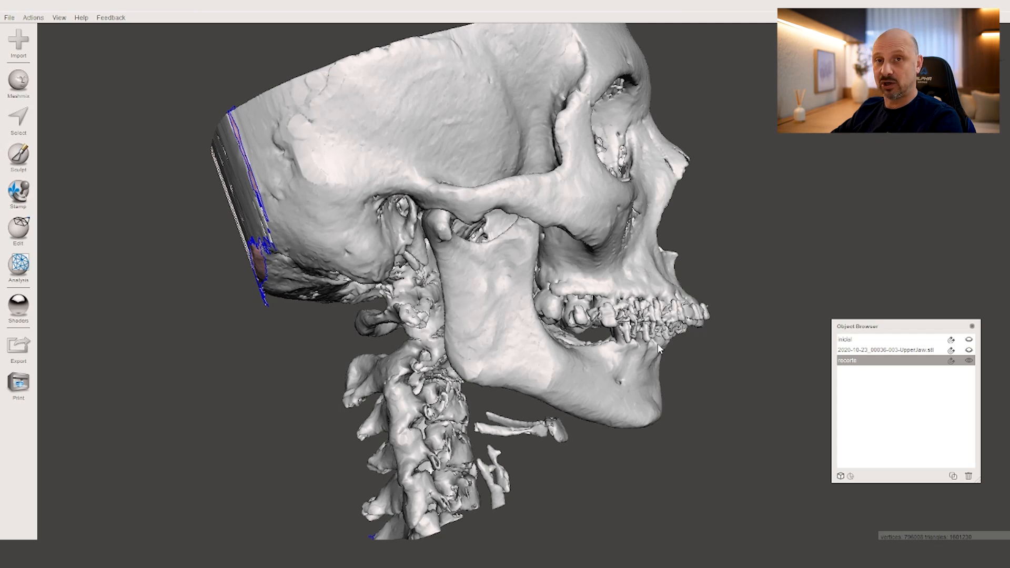
pyautogui.moveTo(639, 355); pyautogui.dragTo(653, 358, button='right')
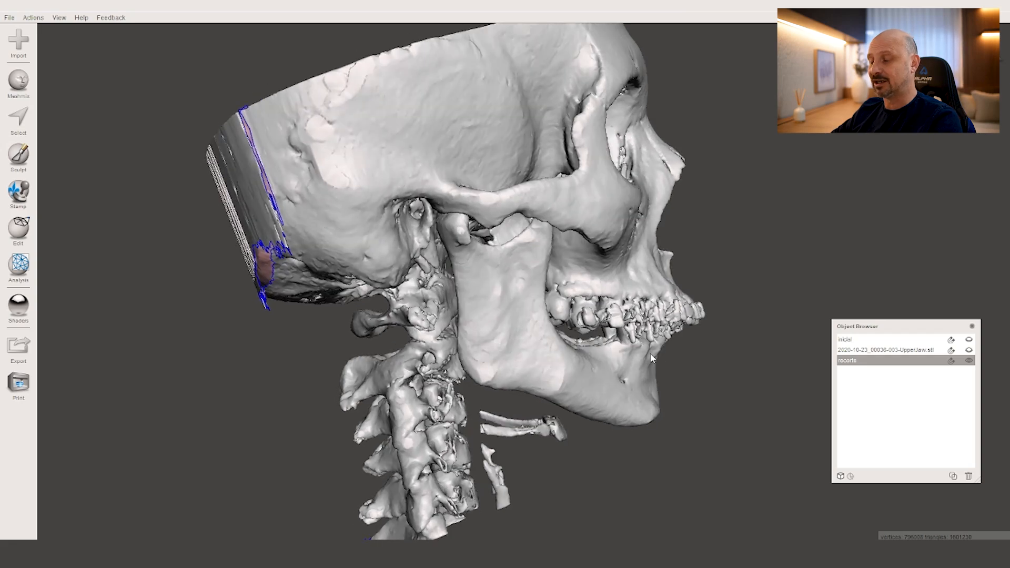
pyautogui.moveTo(814, 293); pyautogui.dragTo(535, 377, button='right')
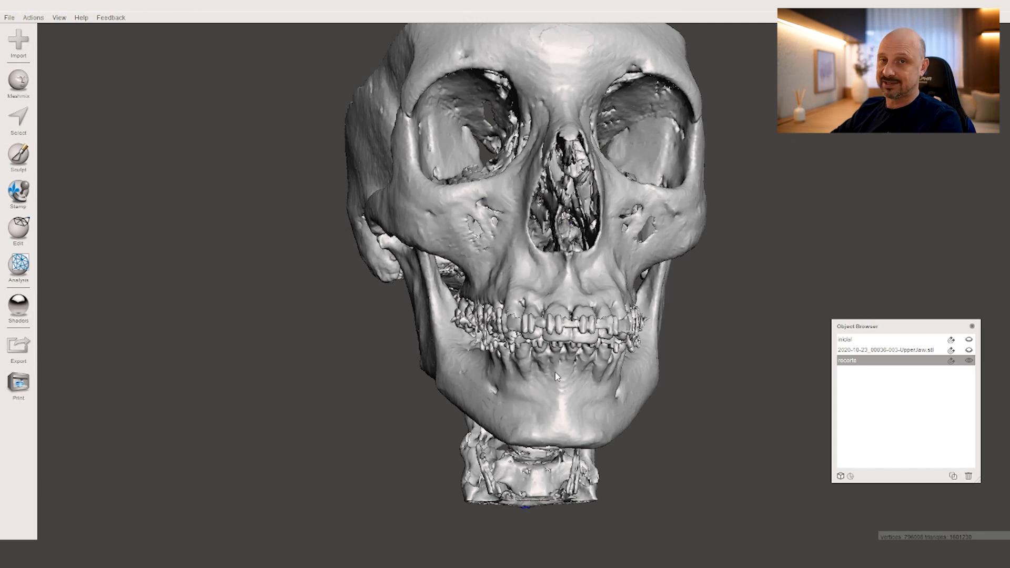
pyautogui.moveTo(589, 385); pyautogui.dragTo(581, 385, button='right')
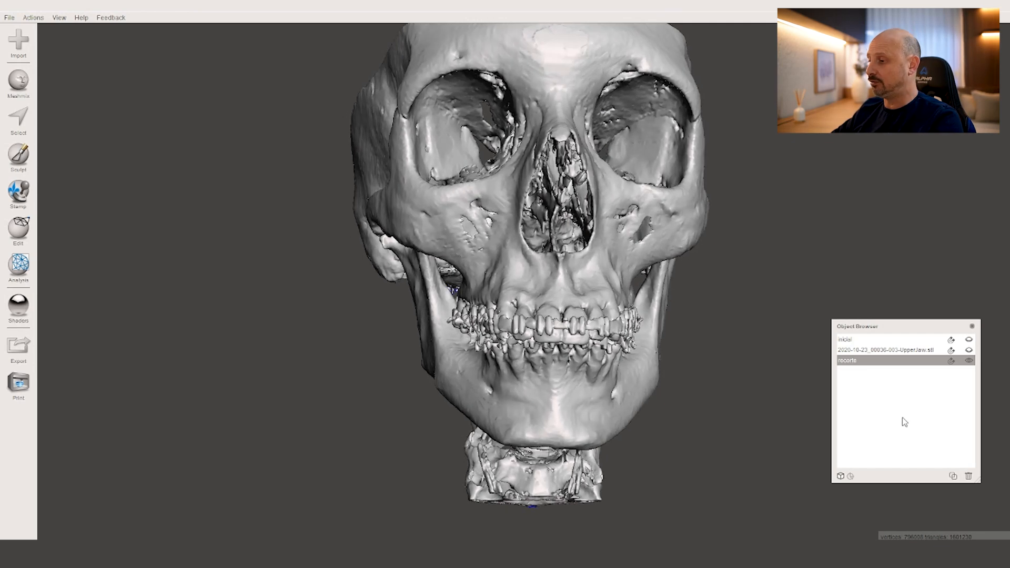
# Show the UpperJaw scan again and inspect the skull's upper teeth from both sides.
pyautogui.click(971, 351)
pyautogui.moveTo(323, 285); pyautogui.dragTo(341, 284, button='right')
pyautogui.scroll(2, 341, 284)
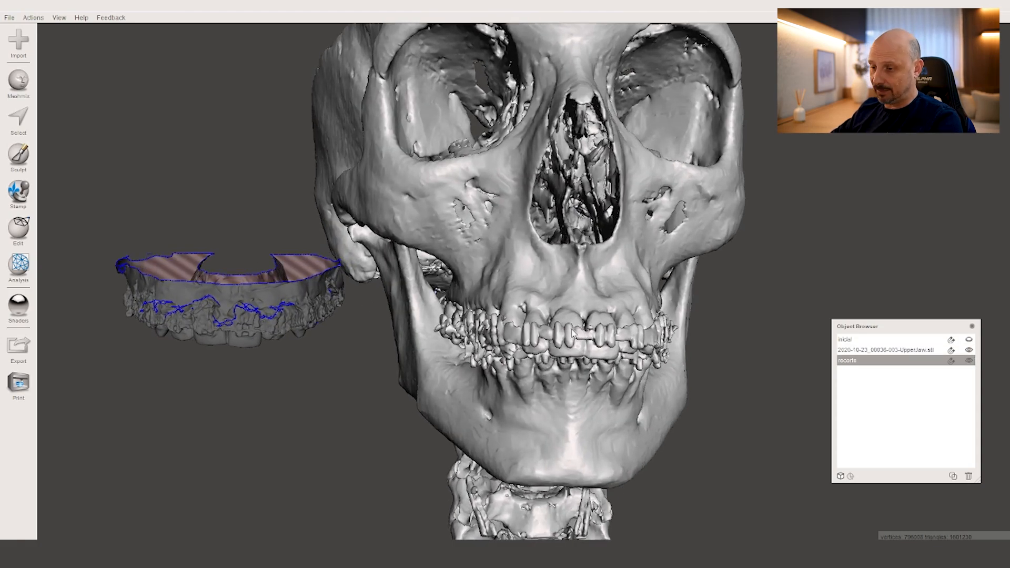
pyautogui.moveTo(317, 323); pyautogui.dragTo(380, 326, button='right')
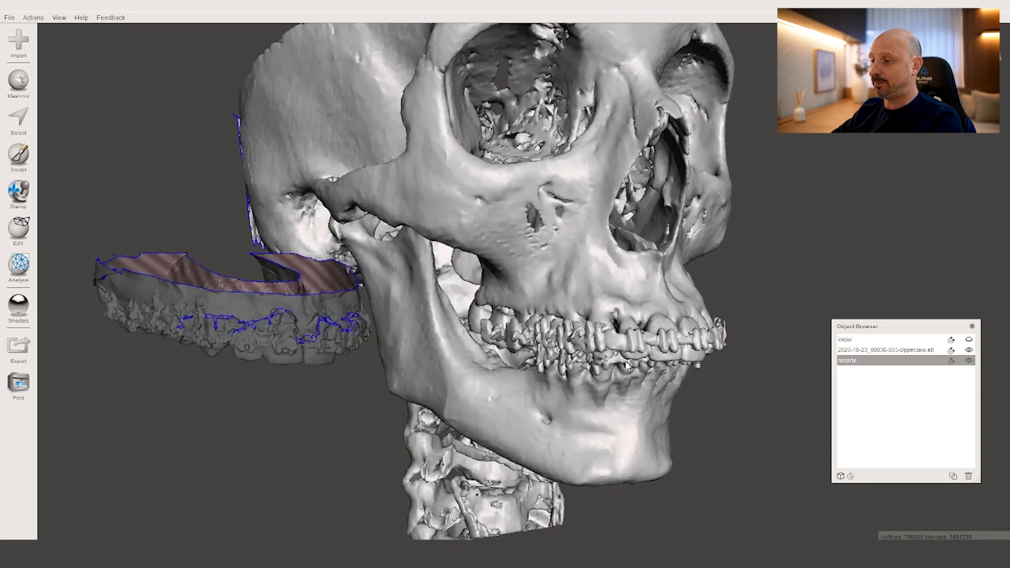
pyautogui.moveTo(626, 364); pyautogui.dragTo(513, 369, button='right')
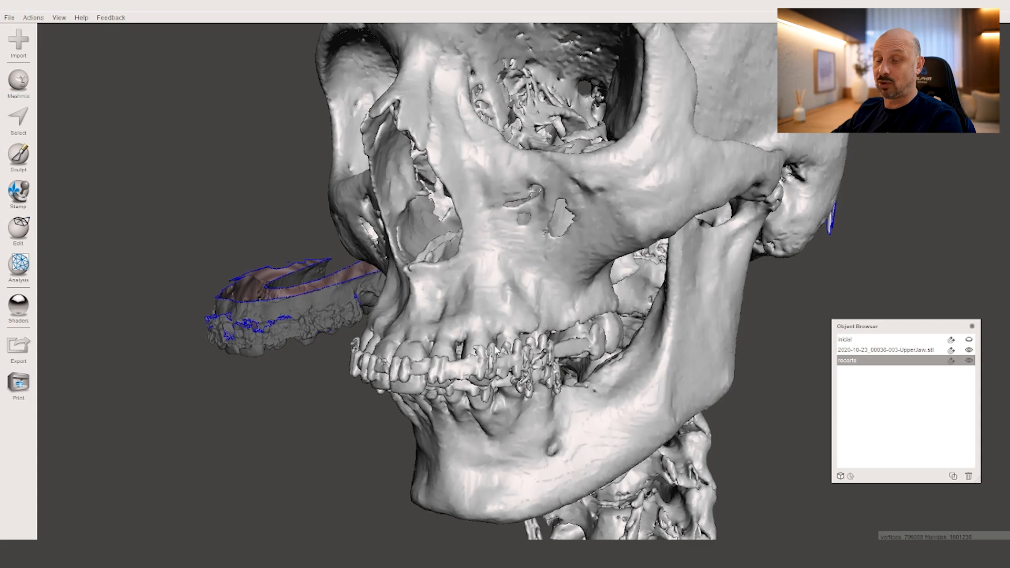
pyautogui.moveTo(520, 369); pyautogui.dragTo(449, 383, button='right')
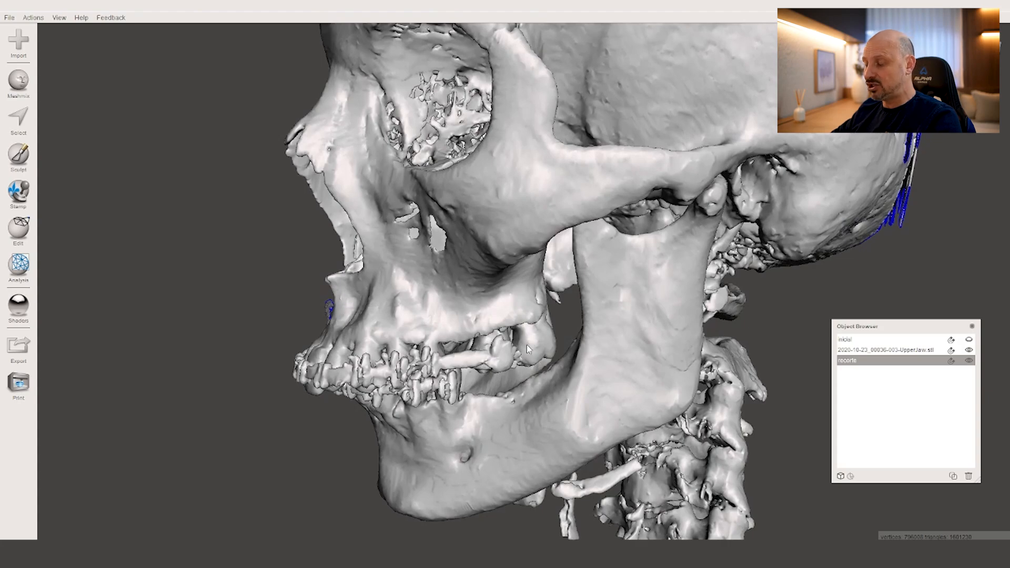
# Compare the UpperJaw scan with the skull's upper teeth and brackets from the front and both sides.
pyautogui.moveTo(516, 338); pyautogui.dragTo(612, 335, button='right')
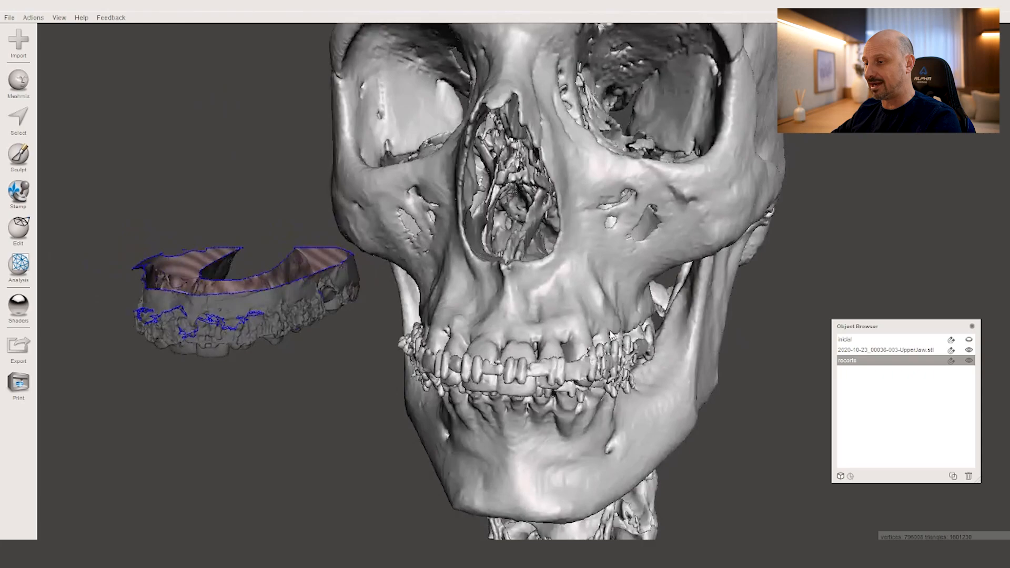
pyautogui.moveTo(346, 294); pyautogui.dragTo(569, 321, button='right')
pyautogui.moveTo(438, 278); pyautogui.dragTo(509, 341, button='right')
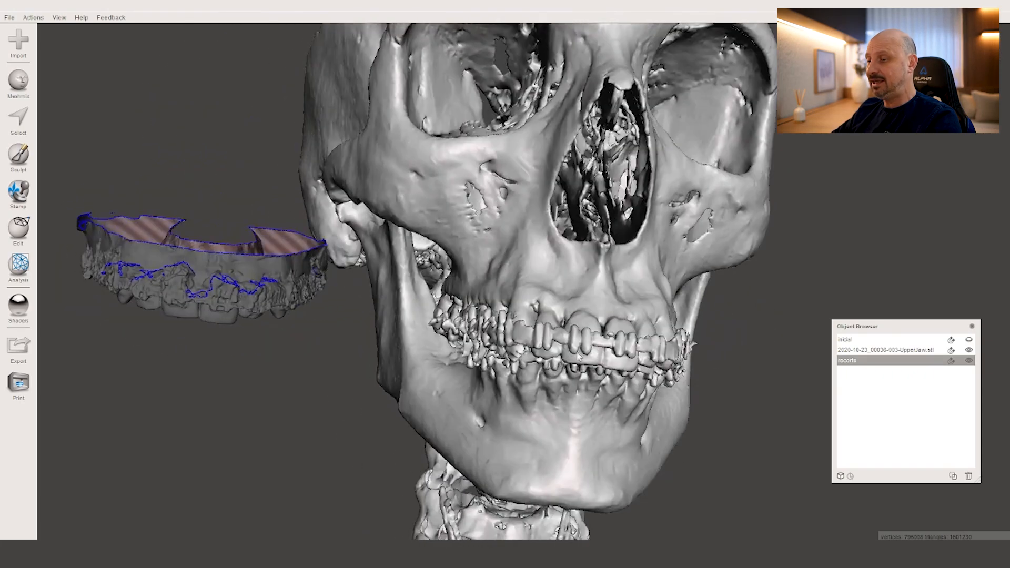
pyautogui.moveTo(595, 338); pyautogui.dragTo(556, 362, button='right')
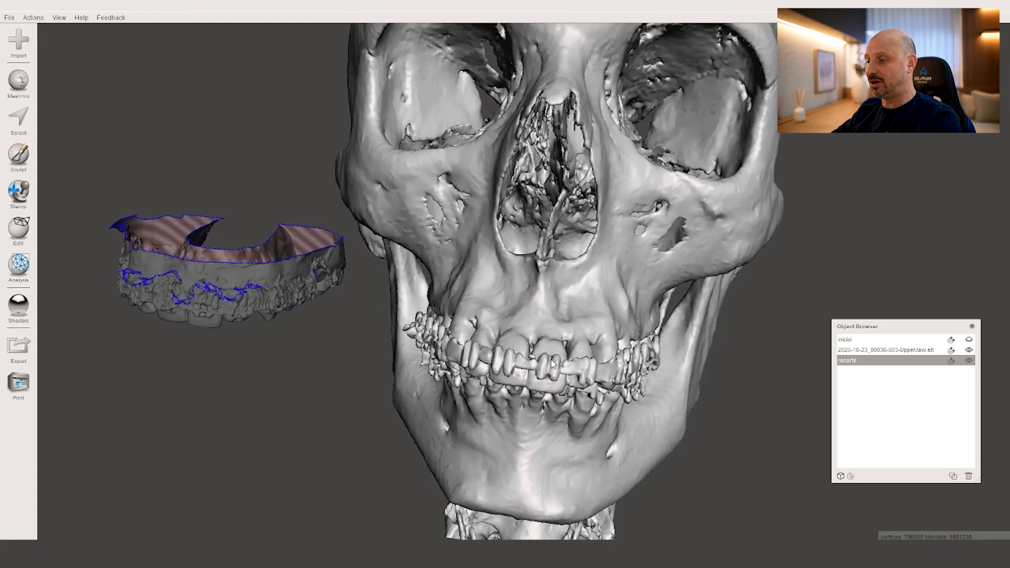
pyautogui.moveTo(480, 375); pyautogui.dragTo(321, 339, button='right')
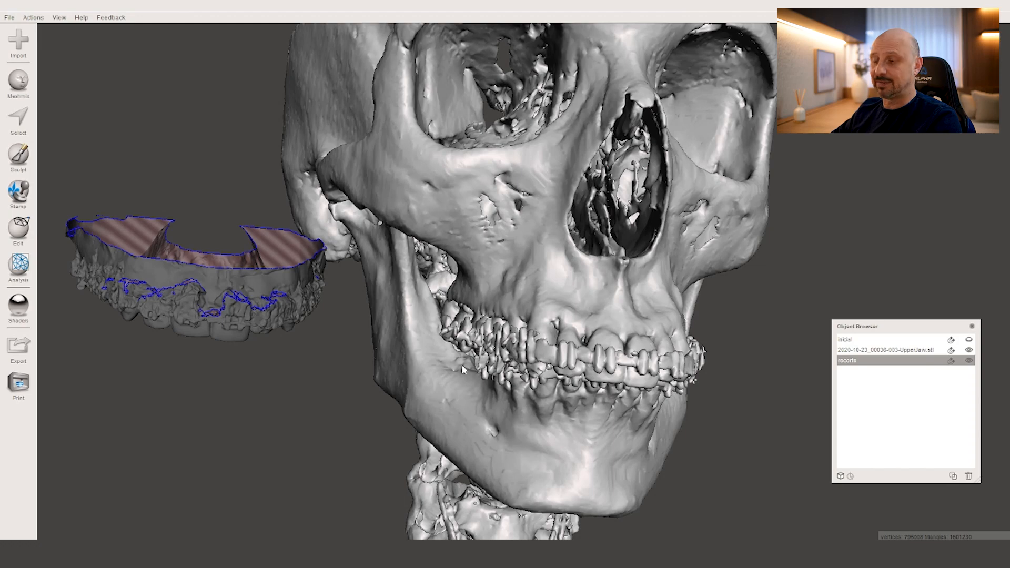
pyautogui.moveTo(598, 322); pyautogui.dragTo(565, 319, button='right')
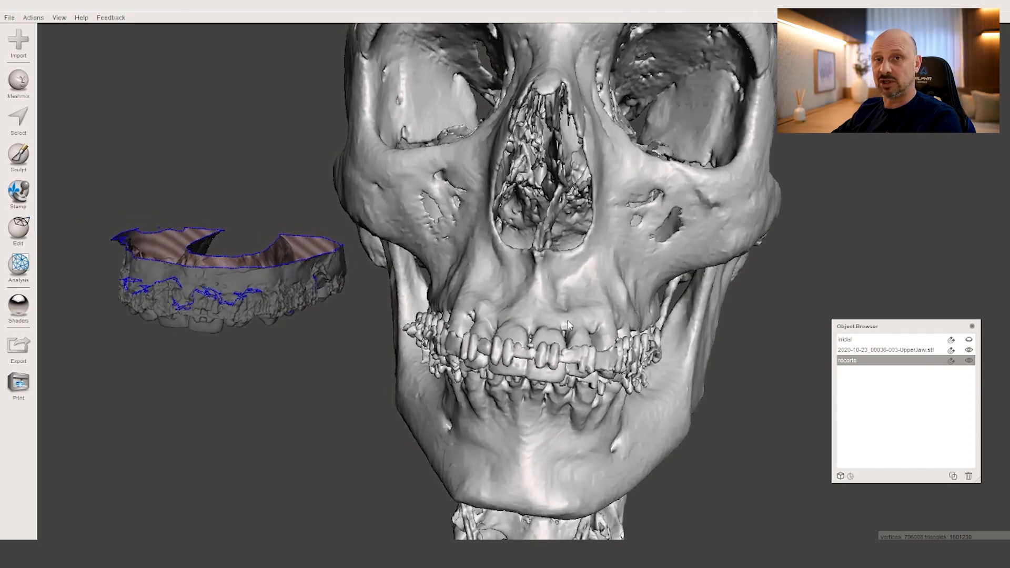
pyautogui.moveTo(576, 358); pyautogui.dragTo(622, 377, button='right')
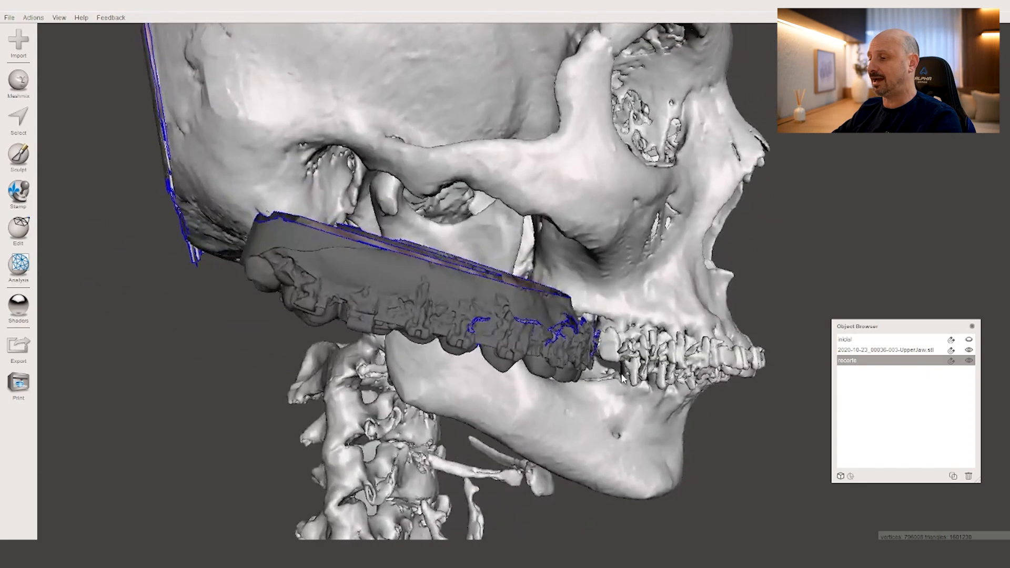
# Hide the UpperJaw scan and lasso-select the band of the "recorte" skull that contains both rows of teeth.
pyautogui.click(969, 350)
pyautogui.moveTo(789, 351); pyautogui.dragTo(769, 321, button='right')
pyautogui.scroll(-5, 662, 313)
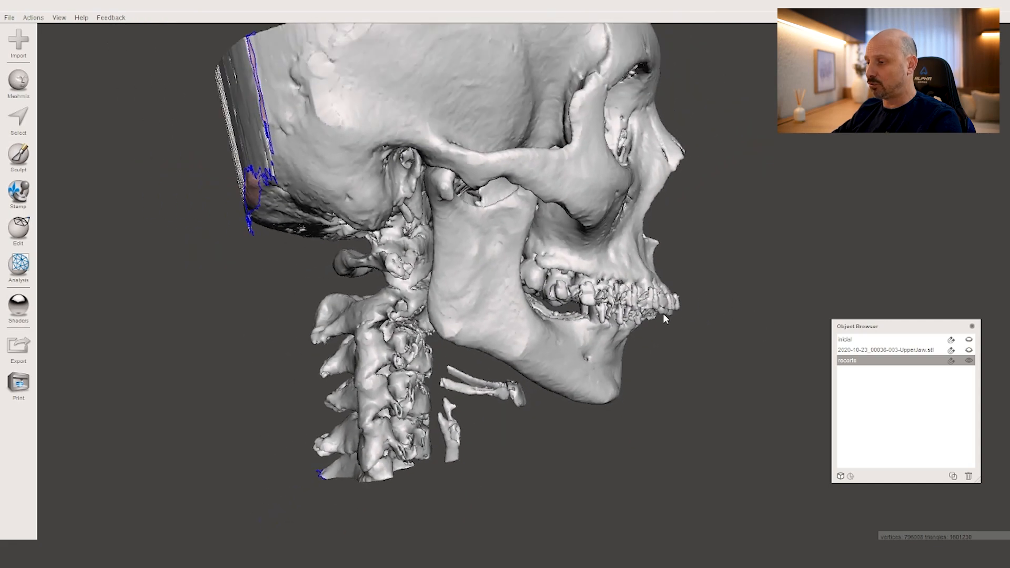
pyautogui.press('s')
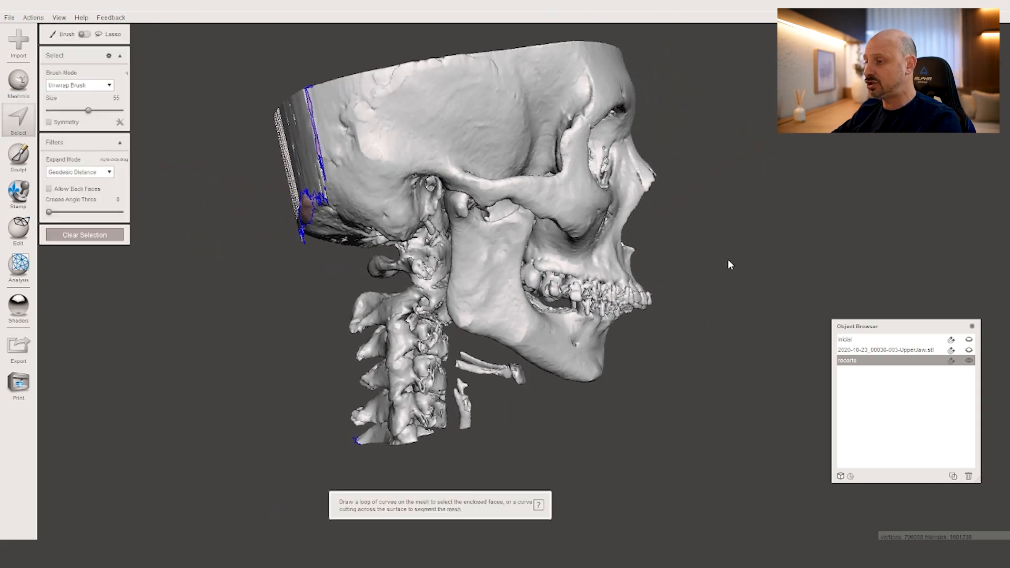
pyautogui.moveTo(588, 259)
pyautogui.mouseDown()
pyautogui.moveTo(518, 251)
pyautogui.moveTo(526, 306)
pyautogui.moveTo(624, 324)
pyautogui.mouseUp()
pyautogui.moveTo(718, 286); pyautogui.dragTo(724, 297)
pyautogui.moveTo(712, 301)
pyautogui.mouseDown(button='right')
pyautogui.moveTo(693, 304)
pyautogui.moveTo(778, 310)
pyautogui.moveTo(821, 295)
pyautogui.moveTo(789, 279)
pyautogui.moveTo(617, 306)
pyautogui.mouseUp(button='right')
pyautogui.moveTo(645, 348); pyautogui.dragTo(624, 405, button='right')
pyautogui.moveTo(770, 308)
pyautogui.mouseDown(button='right')
pyautogui.moveTo(704, 393)
pyautogui.moveTo(673, 385)
pyautogui.mouseUp(button='right')
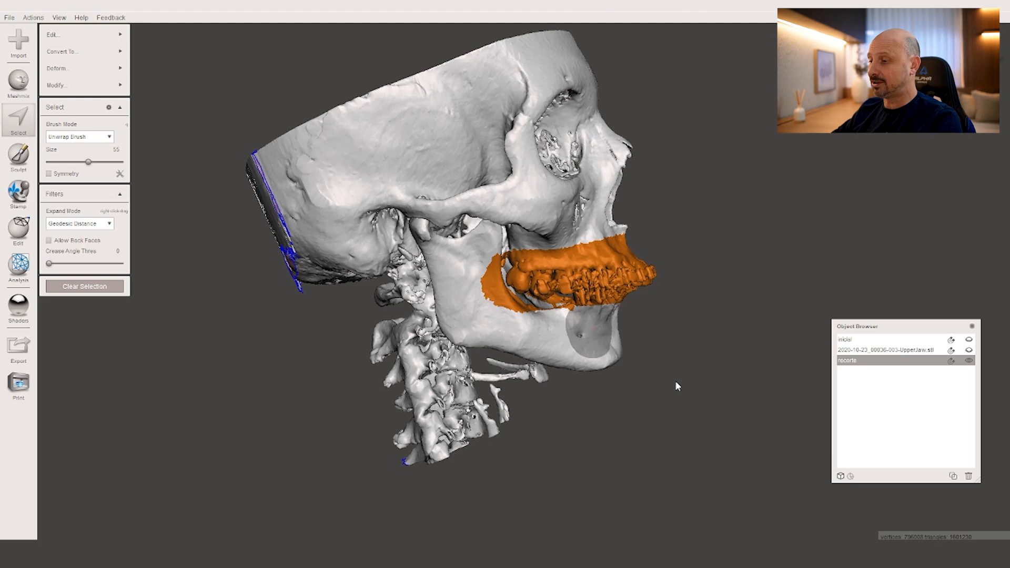
pyautogui.moveTo(636, 395); pyautogui.dragTo(661, 390, button='right')
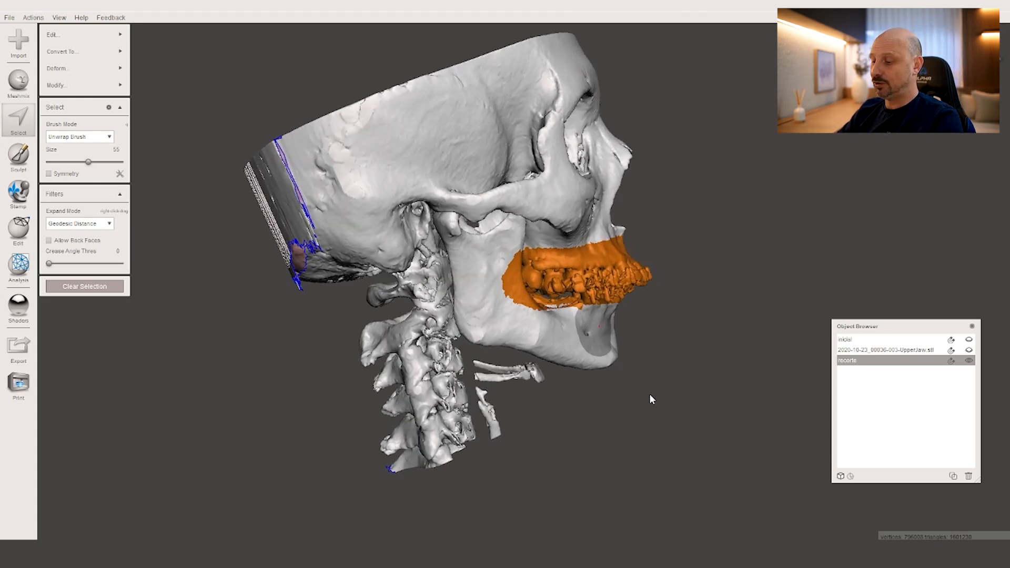
# Invert the selection and delete everything on the "recorte" skull outside the band around the teeth.
pyautogui.press('i')
pyautogui.moveTo(649, 393); pyautogui.dragTo(602, 176, button='right')
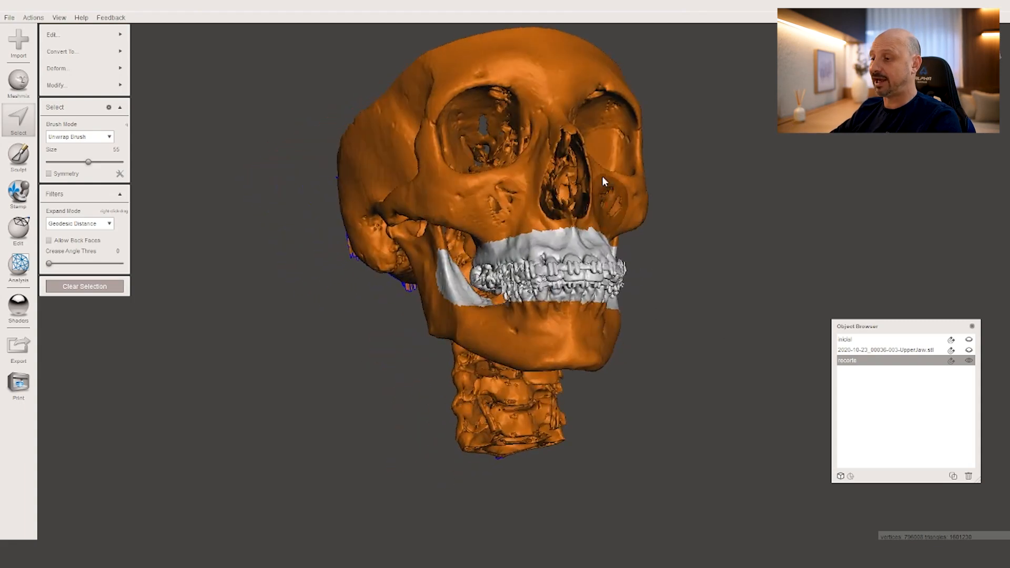
pyautogui.moveTo(478, 185); pyautogui.dragTo(560, 151, button='right')
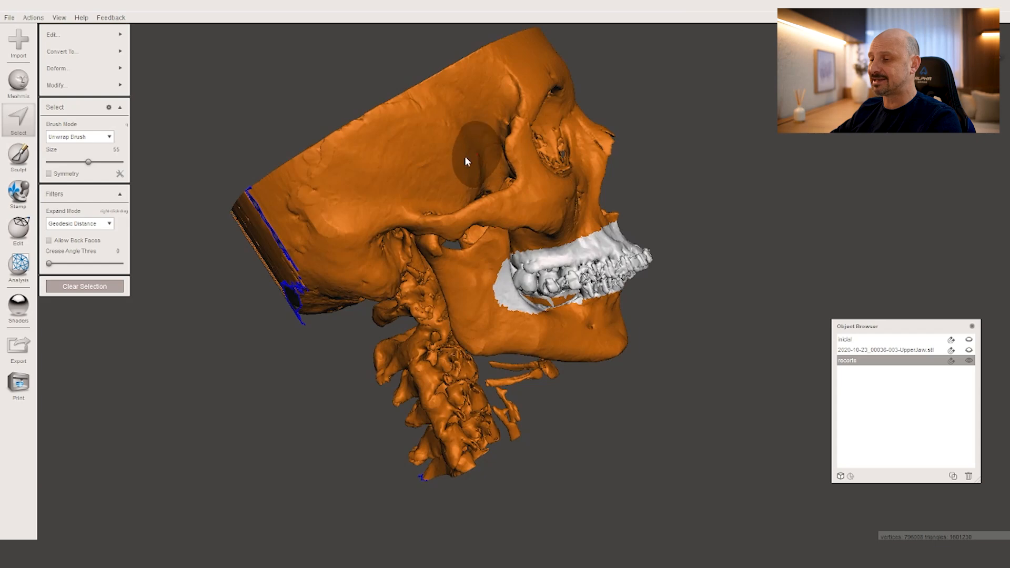
pyautogui.moveTo(487, 249); pyautogui.dragTo(735, 239, button='right')
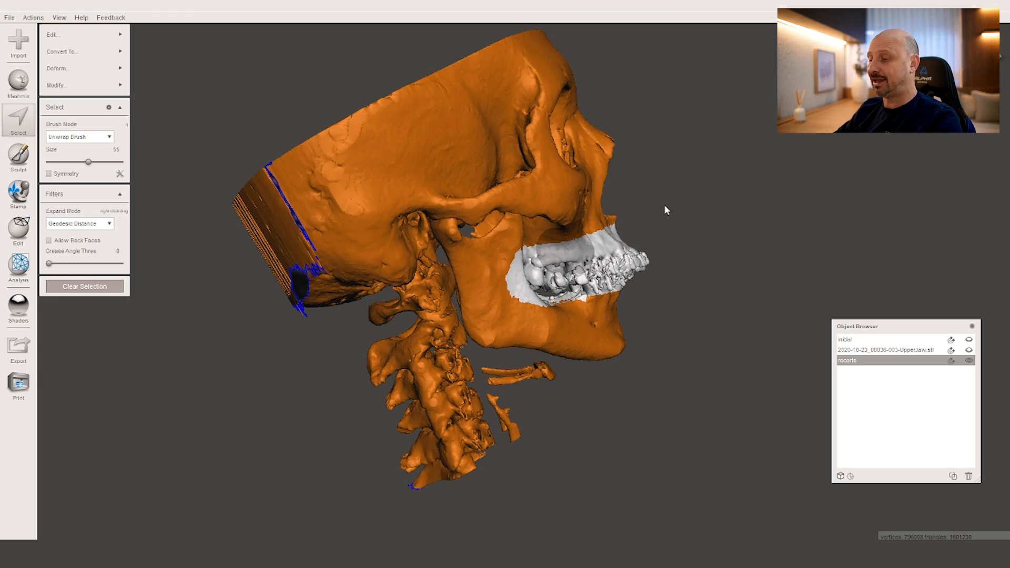
pyautogui.press('Delete')
# Select the mandibular ramus remnant and adjoining lower edge on one side of the teeth band and delete them.
pyautogui.moveTo(559, 283); pyautogui.dragTo(642, 410, button='right')
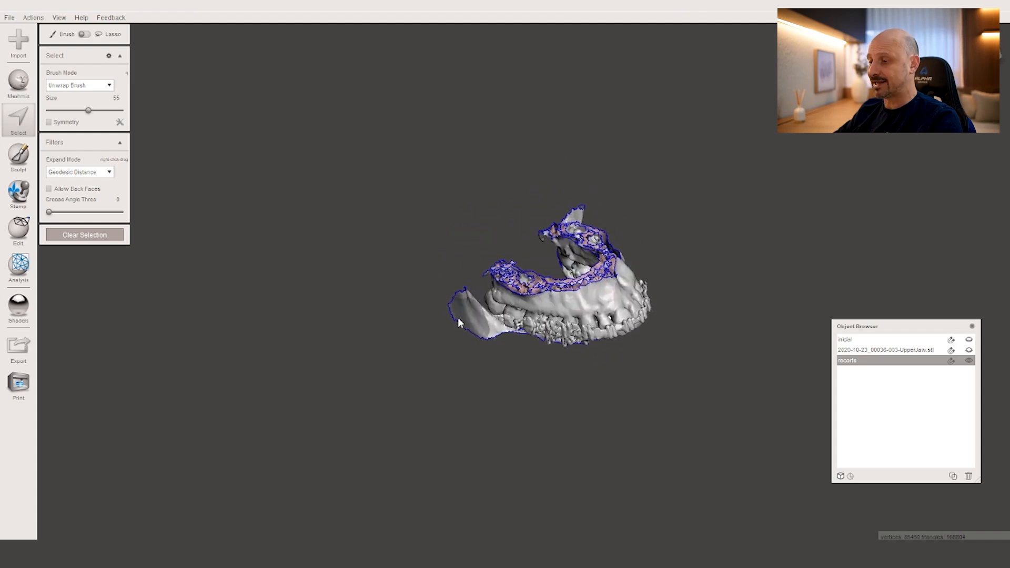
pyautogui.moveTo(498, 319); pyautogui.dragTo(601, 265, button='right')
pyautogui.scroll(3, 601, 261)
pyautogui.moveTo(652, 273); pyautogui.dragTo(590, 283, button='middle')
pyautogui.scroll(-1, 595, 270)
pyautogui.scroll(-2, 595, 270)
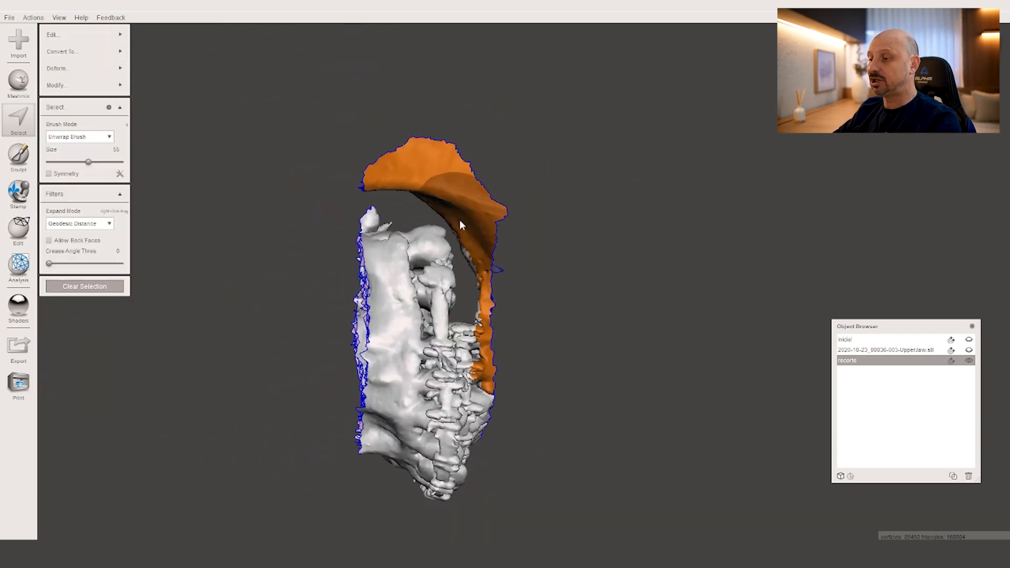
pyautogui.moveTo(429, 213); pyautogui.dragTo(454, 243)
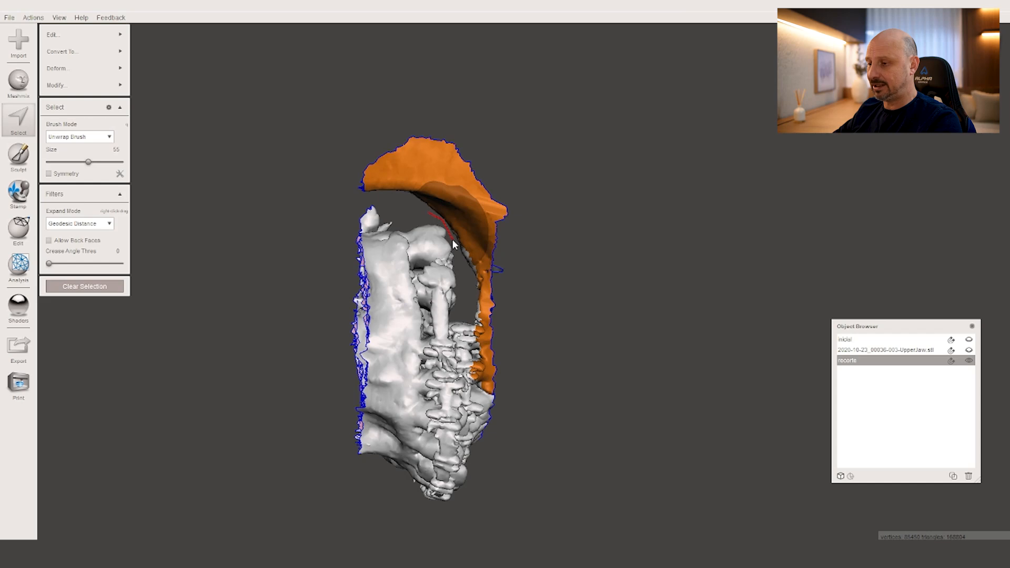
pyautogui.moveTo(360, 186); pyautogui.dragTo(363, 190)
pyautogui.press('Delete')
# Lasso the other ramus remnant and the strip beneath the lower teeth in side view and delete them.
pyautogui.moveTo(548, 201)
pyautogui.mouseDown(button='right')
pyautogui.moveTo(554, 241)
pyautogui.moveTo(581, 264)
pyautogui.moveTo(516, 330)
pyautogui.moveTo(367, 150)
pyautogui.mouseUp(button='right')
pyautogui.moveTo(394, 90); pyautogui.dragTo(388, 122)
pyautogui.moveTo(387, 185); pyautogui.dragTo(209, 227)
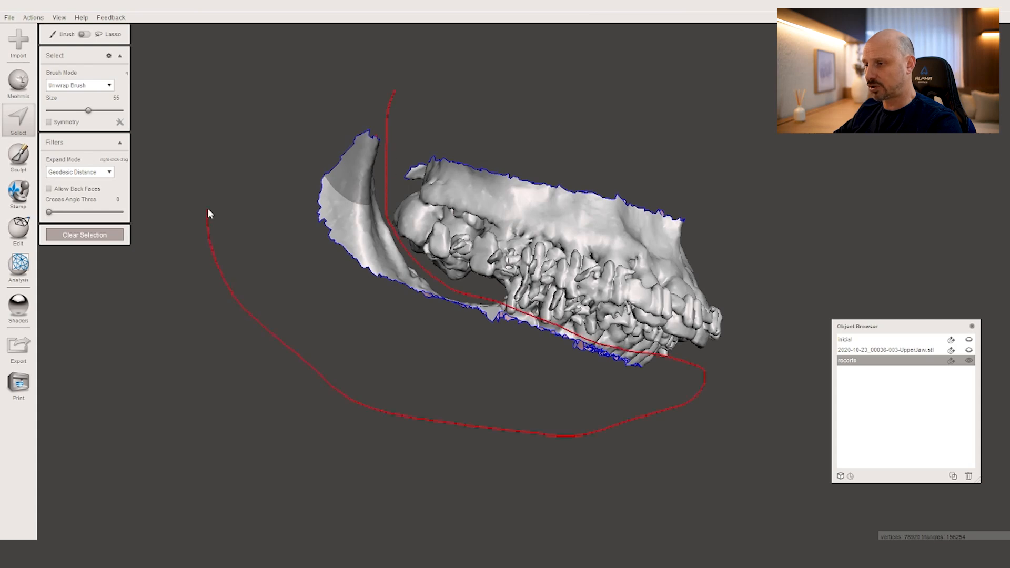
pyautogui.moveTo(389, 95); pyautogui.dragTo(389, 97)
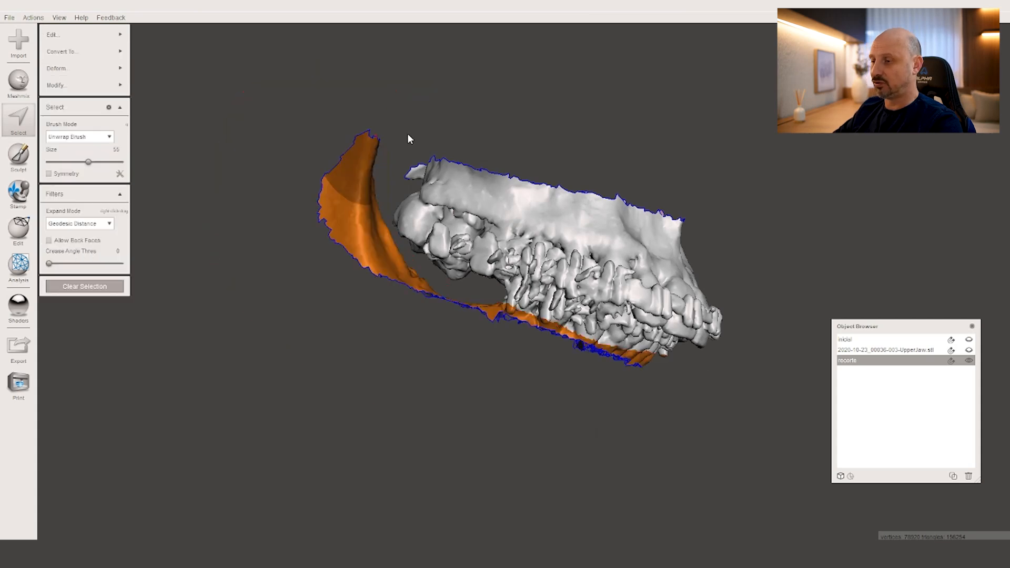
pyautogui.press('Delete')
# Run the Inspector on the trimmed "recorte" mesh and clear the flagged loose fragments near the molars.
pyautogui.moveTo(521, 281); pyautogui.dragTo(526, 227, button='right')
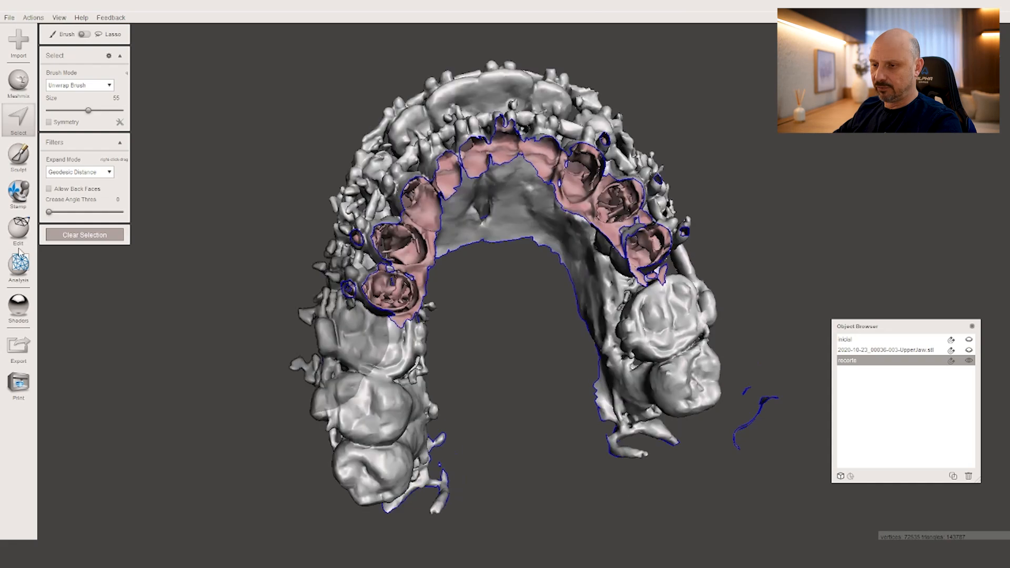
pyautogui.click(18, 265)
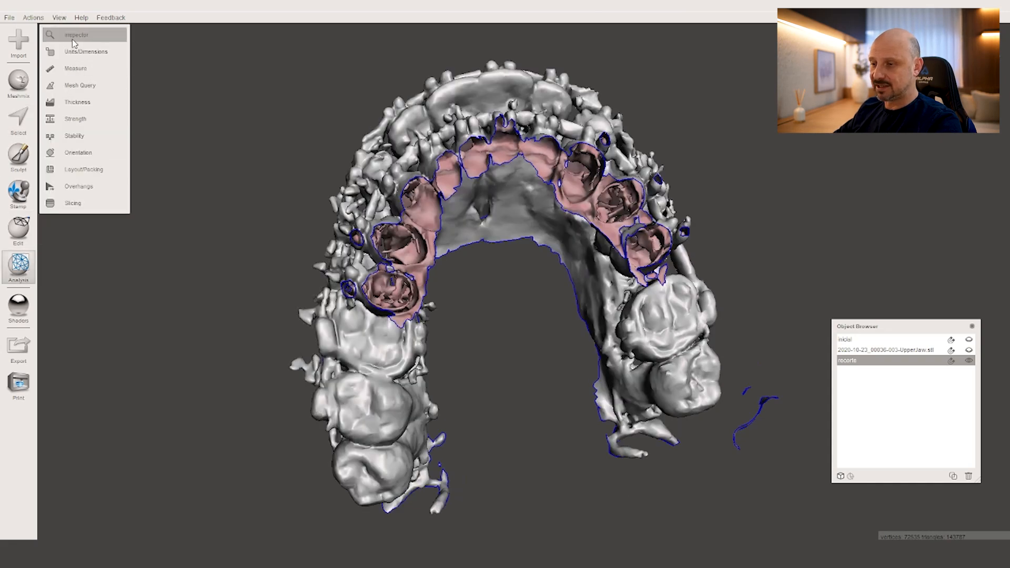
pyautogui.click(74, 35)
pyautogui.moveTo(298, 185); pyautogui.dragTo(315, 292, button='right')
pyautogui.moveTo(482, 252); pyautogui.dragTo(696, 203, button='right')
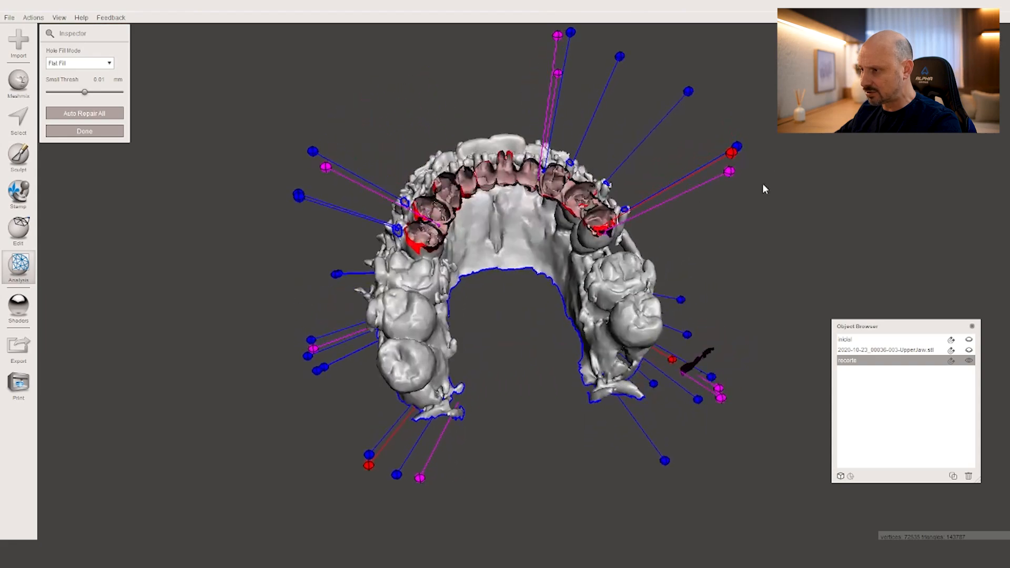
pyautogui.moveTo(739, 157); pyautogui.dragTo(604, 447, button='right')
pyautogui.click(566, 391)
pyautogui.click(645, 400)
pyautogui.moveTo(645, 403); pyautogui.dragTo(557, 409, button='right')
pyautogui.click(84, 131)
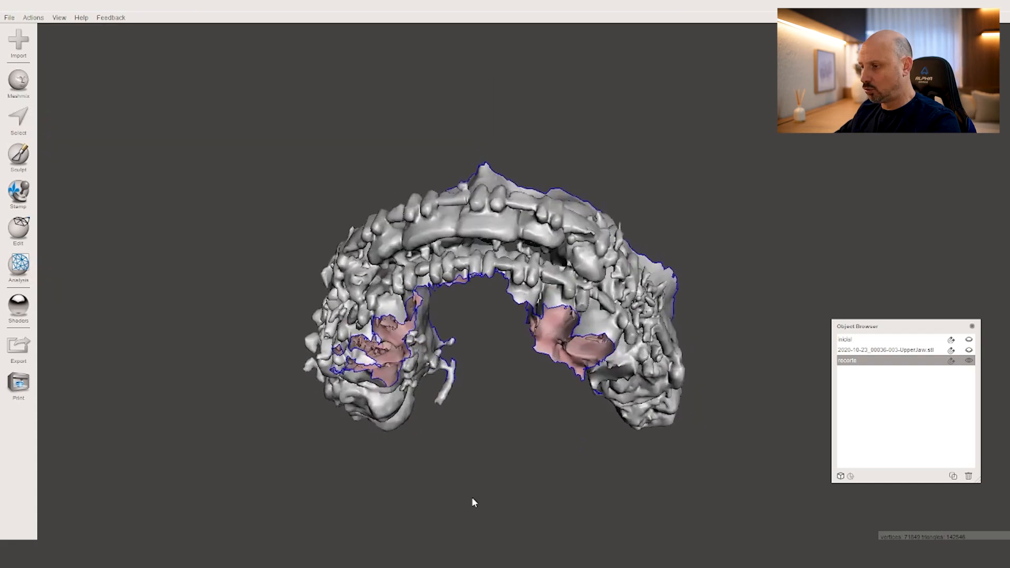
# Select leftover lower-tooth surfaces beneath the upper arch, delete them and leave selection mode.
pyautogui.moveTo(471, 498); pyautogui.dragTo(353, 552, button='right')
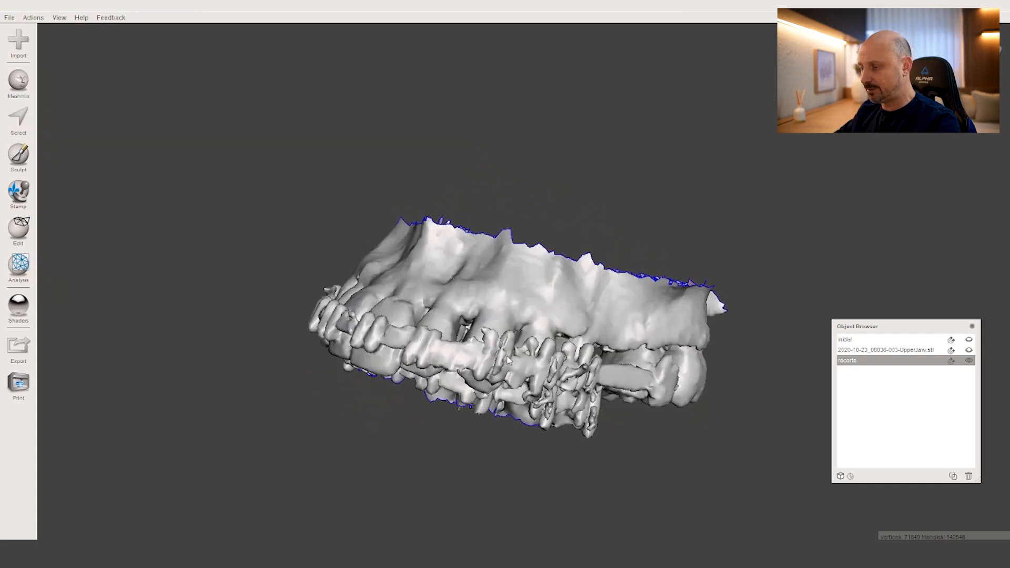
pyautogui.moveTo(606, 400); pyautogui.dragTo(666, 387, button='right')
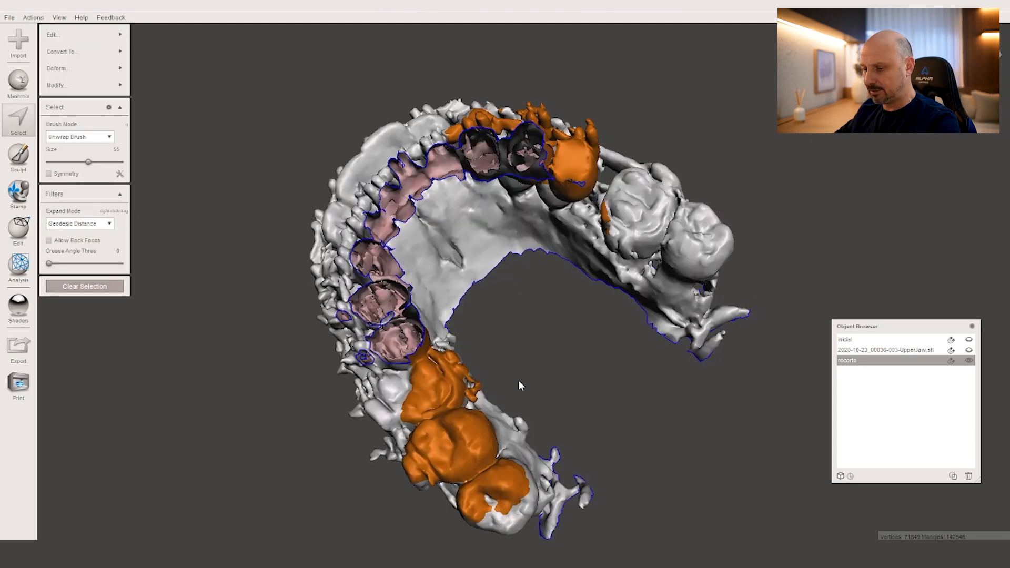
pyautogui.press('Delete')
pyautogui.moveTo(518, 386)
pyautogui.mouseDown(button='right')
pyautogui.moveTo(566, 387)
pyautogui.moveTo(562, 330)
pyautogui.moveTo(515, 312)
pyautogui.moveTo(469, 228)
pyautogui.moveTo(421, 235)
pyautogui.moveTo(542, 232)
pyautogui.moveTo(471, 237)
pyautogui.moveTo(624, 326)
pyautogui.moveTo(624, 268)
pyautogui.moveTo(697, 317)
pyautogui.moveTo(810, 312)
pyautogui.mouseUp(button='right')
pyautogui.press('Escape')
pyautogui.moveTo(264, 298); pyautogui.dragTo(1007, 342, button='right')
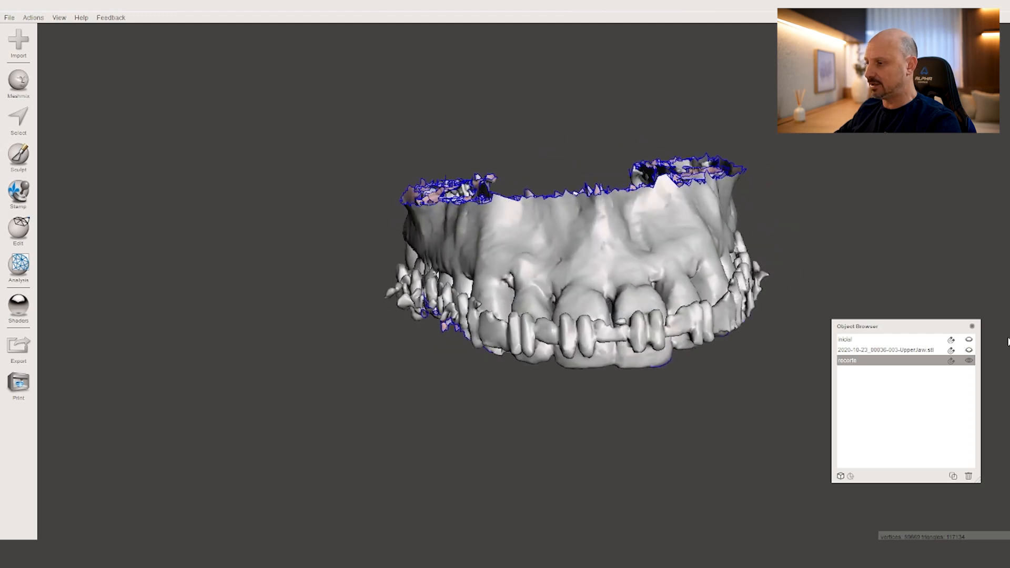
# Show the UpperJaw scan again and bring both dental arches into a level front view.
pyautogui.click(969, 350)
pyautogui.moveTo(515, 328); pyautogui.dragTo(508, 298, button='right')
pyautogui.scroll(-4, 671, 313)
pyautogui.moveTo(605, 325)
pyautogui.mouseDown(button='middle')
pyautogui.moveTo(670, 314)
pyautogui.moveTo(620, 329)
pyautogui.mouseUp(button='middle')
pyautogui.moveTo(620, 329); pyautogui.dragTo(620, 322, button='right')
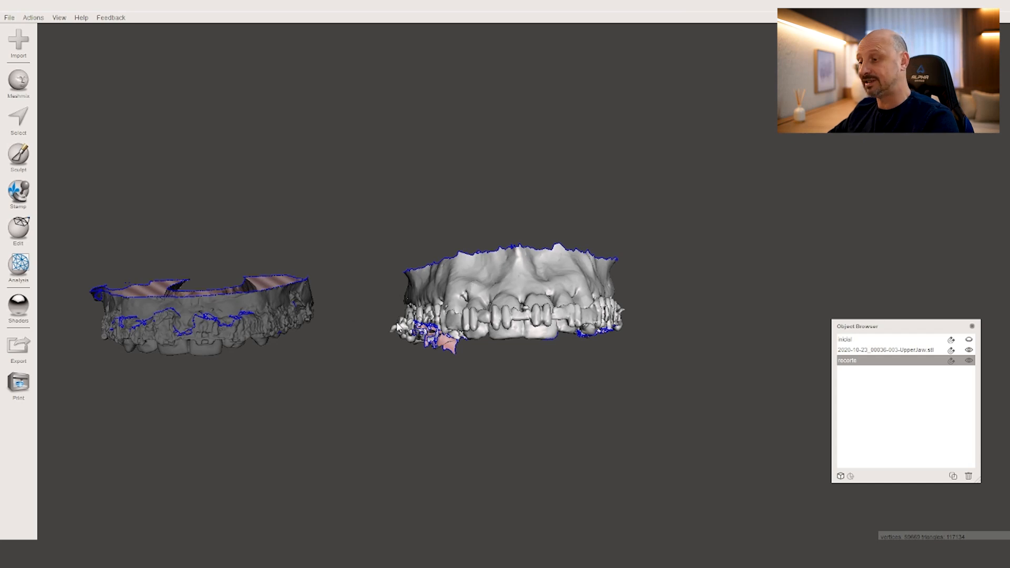
# Make the UpperJaw scan active and use Transform to move it over the trimmed teeth, to about X 97, Y 52, Z -74 mm.
pyautogui.click(282, 293)
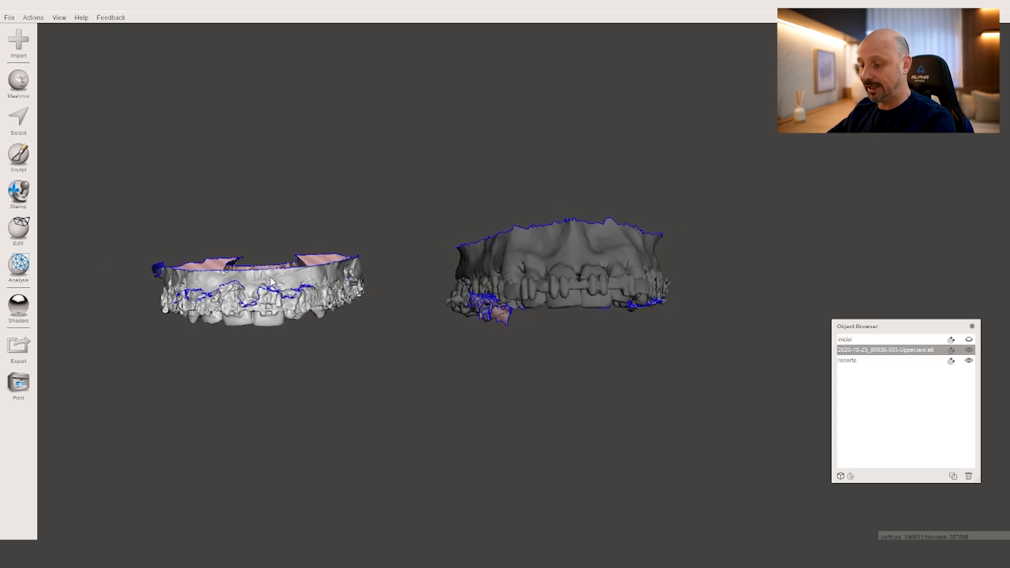
pyautogui.press('t')
pyautogui.moveTo(271, 296); pyautogui.dragTo(563, 269)
pyautogui.moveTo(562, 269)
pyautogui.mouseDown(button='right')
pyautogui.moveTo(598, 190)
pyautogui.moveTo(566, 61)
pyautogui.moveTo(581, 275)
pyautogui.mouseUp(button='right')
pyautogui.moveTo(580, 433); pyautogui.dragTo(587, 340, button='right')
pyautogui.moveTo(580, 329); pyautogui.dragTo(583, 160)
pyautogui.moveTo(608, 146); pyautogui.dragTo(577, 283, button='right')
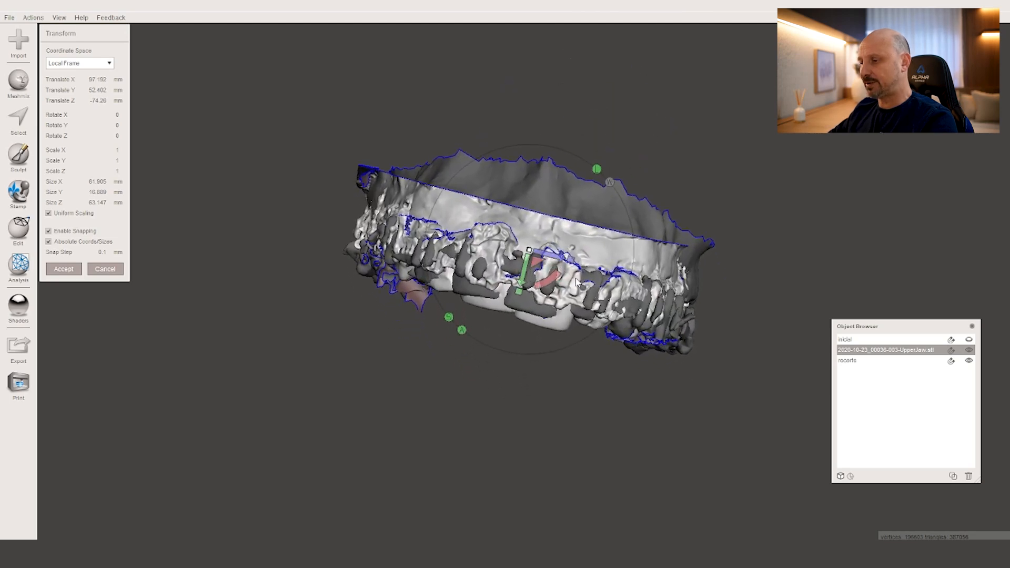
# Rotate the UpperJaw scan slightly in front and occlusal views and shift it so its arch follows the trimmed teeth.
pyautogui.moveTo(558, 285); pyautogui.dragTo(554, 282)
pyautogui.moveTo(557, 280); pyautogui.dragTo(556, 282)
pyautogui.moveTo(563, 287); pyautogui.dragTo(638, 181, button='right')
pyautogui.moveTo(638, 182); pyautogui.dragTo(598, 260, button='middle')
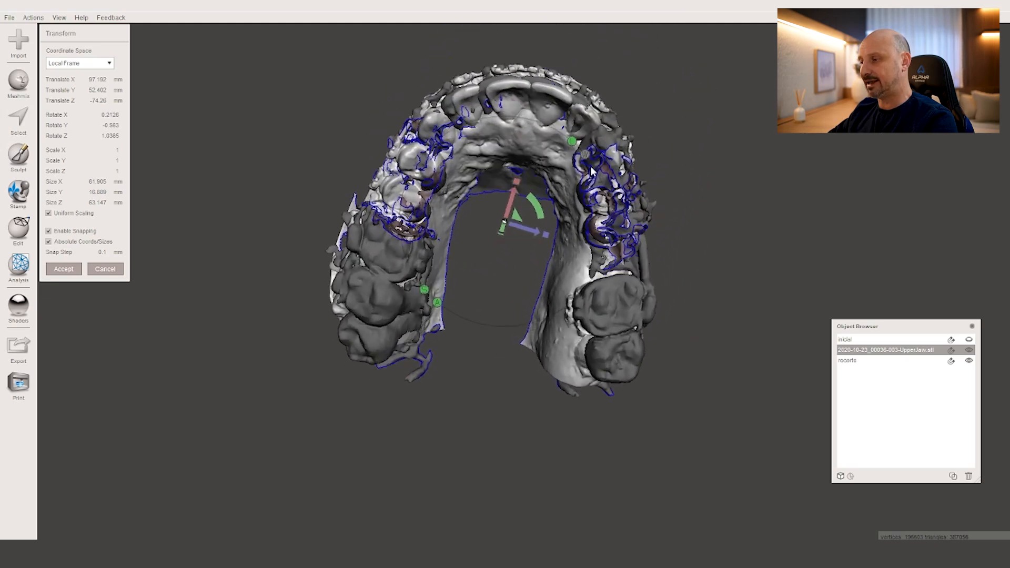
pyautogui.moveTo(598, 261); pyautogui.dragTo(595, 231, button='right')
pyautogui.moveTo(520, 212); pyautogui.dragTo(512, 216)
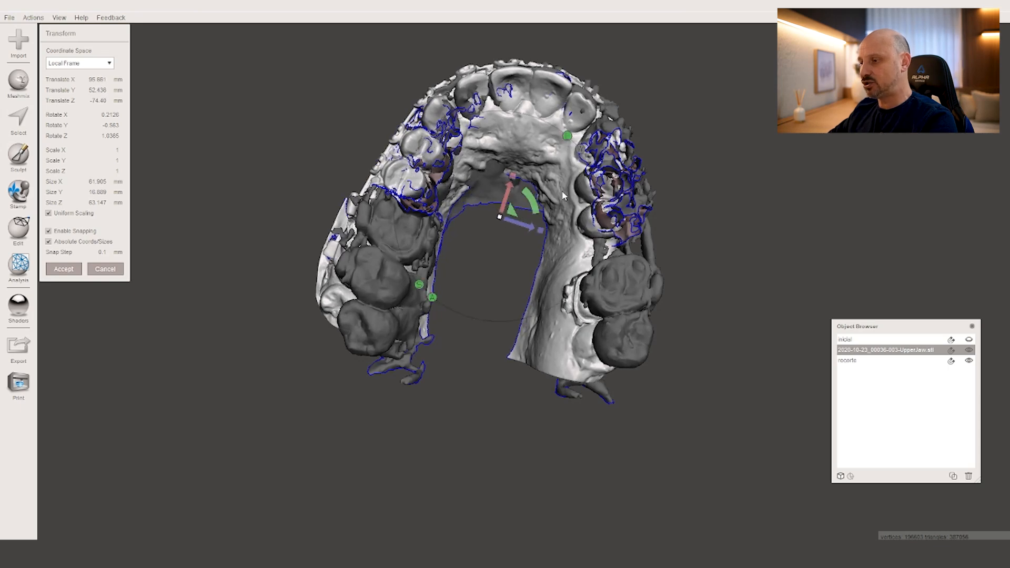
pyautogui.moveTo(533, 205); pyautogui.dragTo(516, 213)
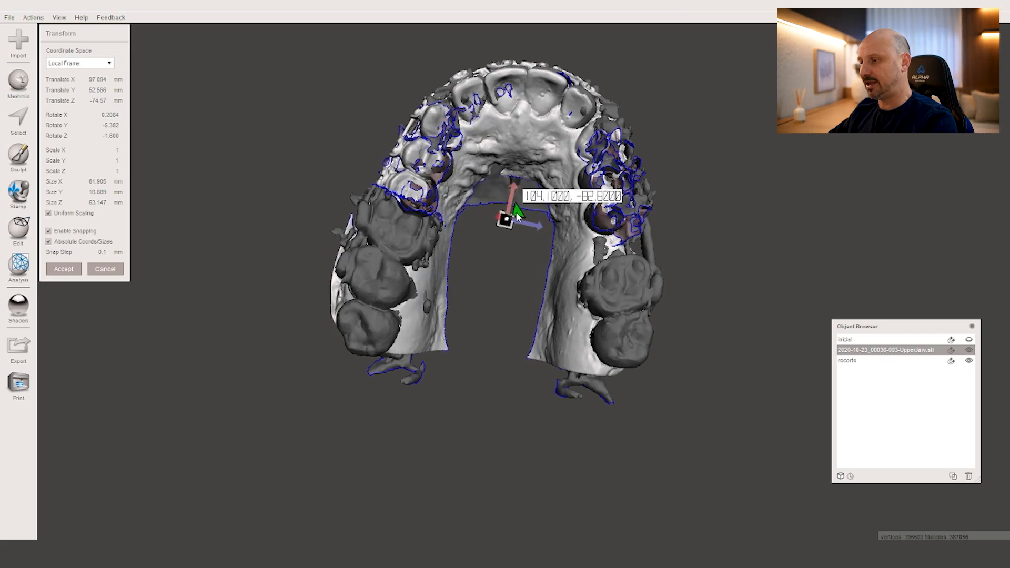
# Fine-tune the UpperJaw scan's rotation and position in side, occlusal and front views to about X 98, Y 50, Z -76 mm, and accept.
pyautogui.moveTo(516, 212); pyautogui.dragTo(567, 282, button='right')
pyautogui.moveTo(567, 281); pyautogui.dragTo(545, 291)
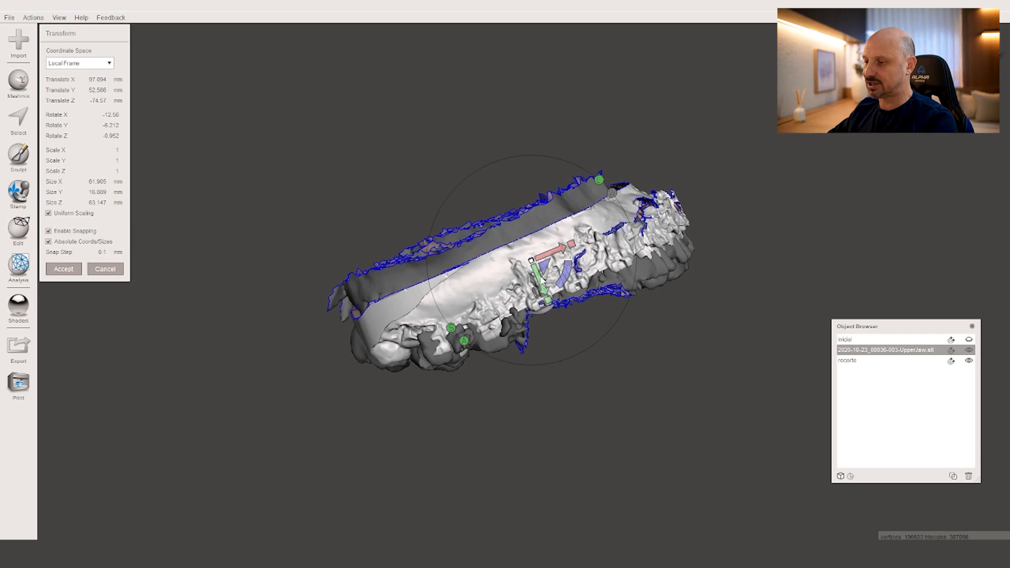
pyautogui.moveTo(541, 286); pyautogui.dragTo(580, 298)
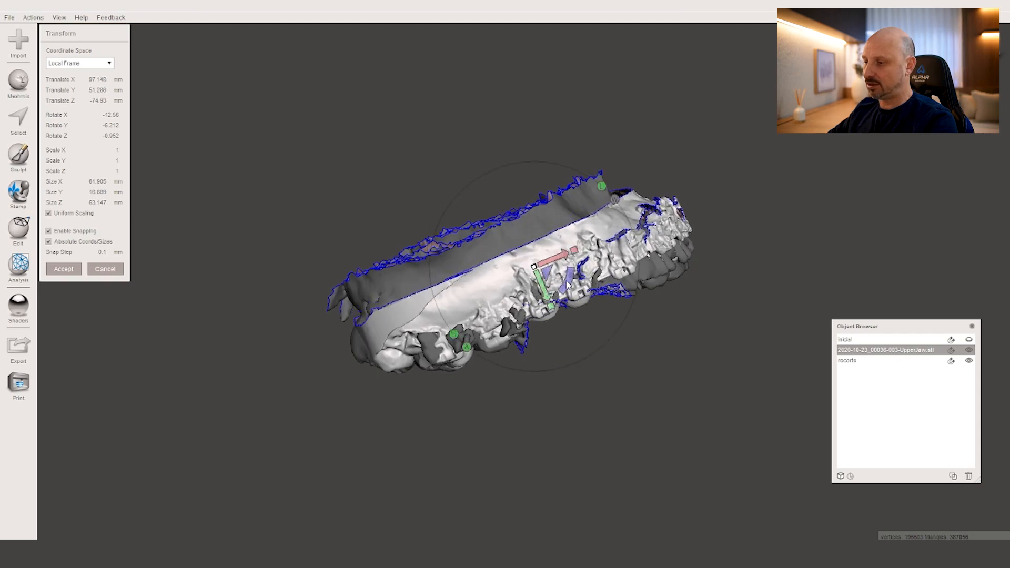
pyautogui.moveTo(766, 323); pyautogui.dragTo(671, 210, button='right')
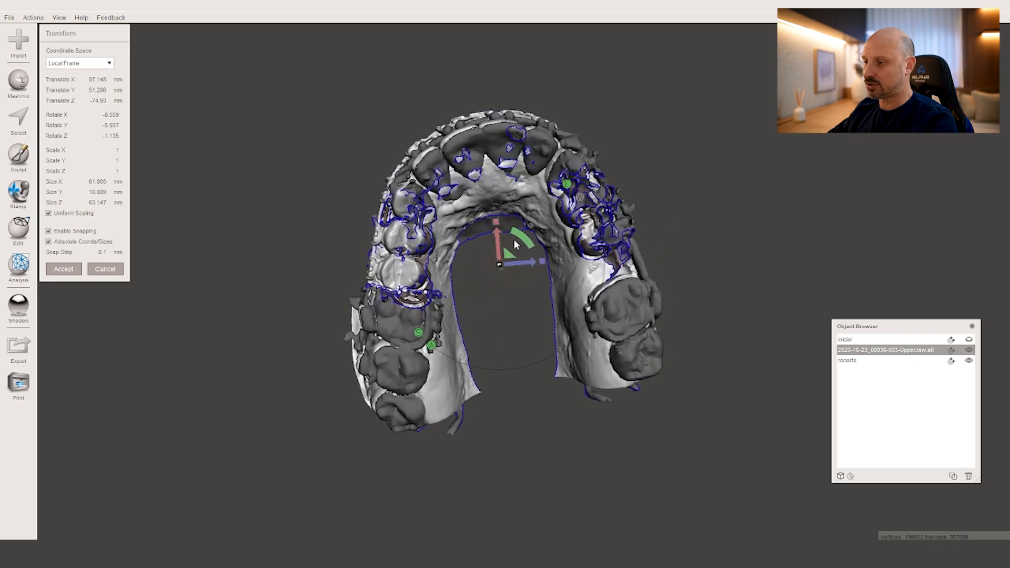
pyautogui.moveTo(496, 245); pyautogui.dragTo(496, 248)
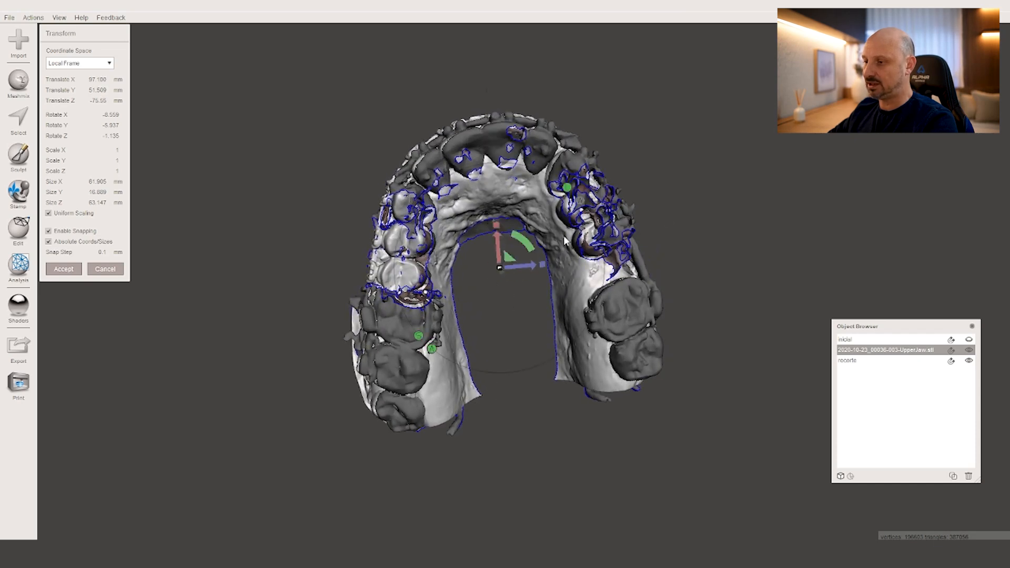
pyautogui.moveTo(521, 274); pyautogui.dragTo(522, 274)
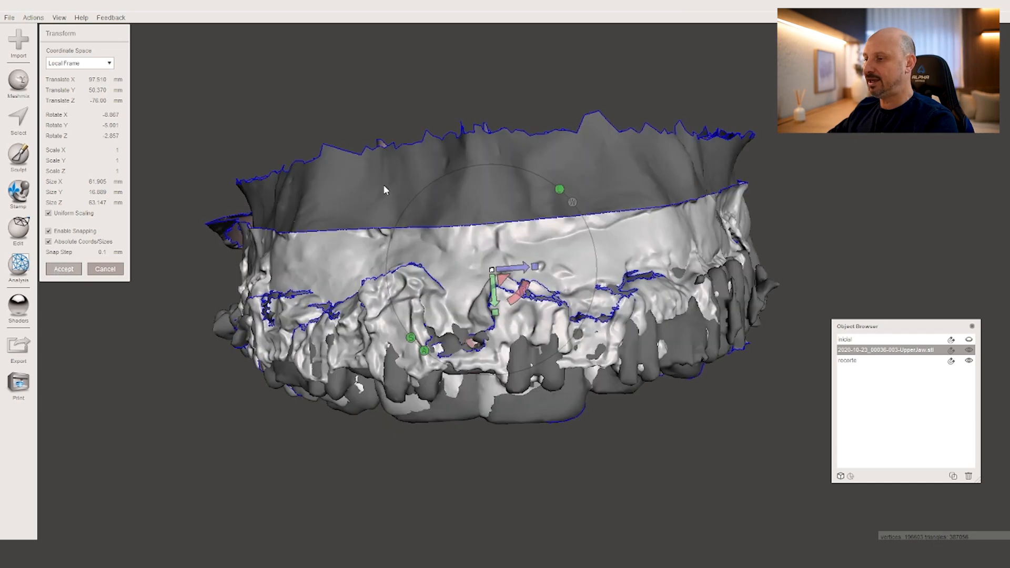
pyautogui.moveTo(384, 186); pyautogui.dragTo(331, 228, button='right')
pyautogui.scroll(-4, 453, 253)
pyautogui.moveTo(545, 304); pyautogui.dragTo(638, 146, button='right')
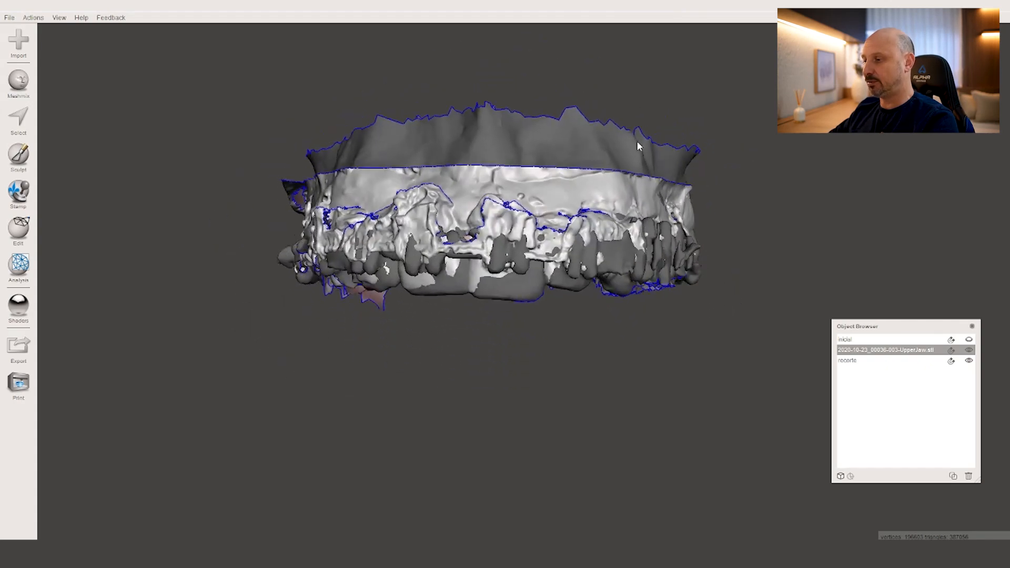
# Rename the UpperJaw scan as "stl inicial".
pyautogui.doubleClick(881, 349)
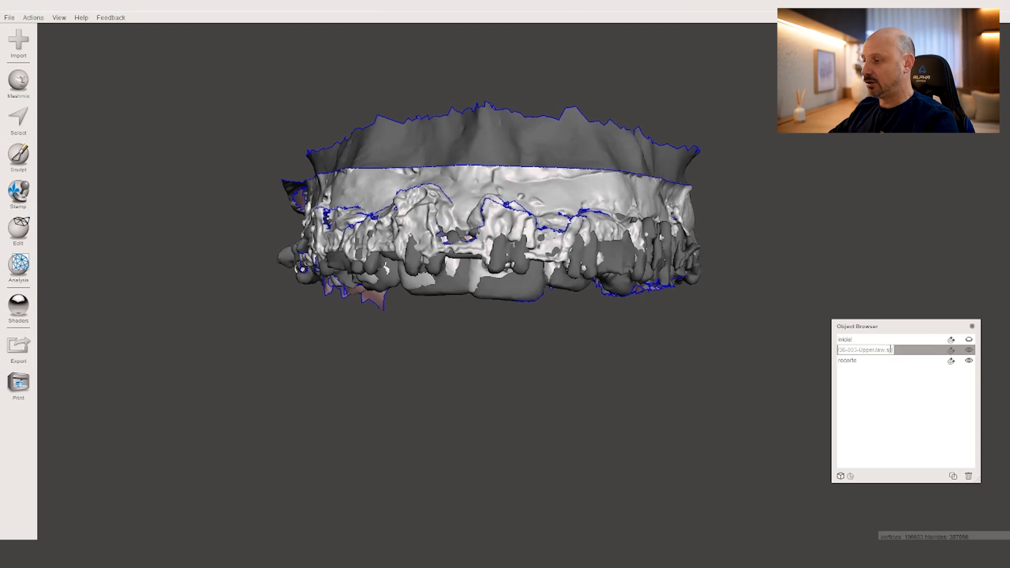
pyautogui.moveTo(894, 350); pyautogui.dragTo(784, 352)
pyautogui.write('s')
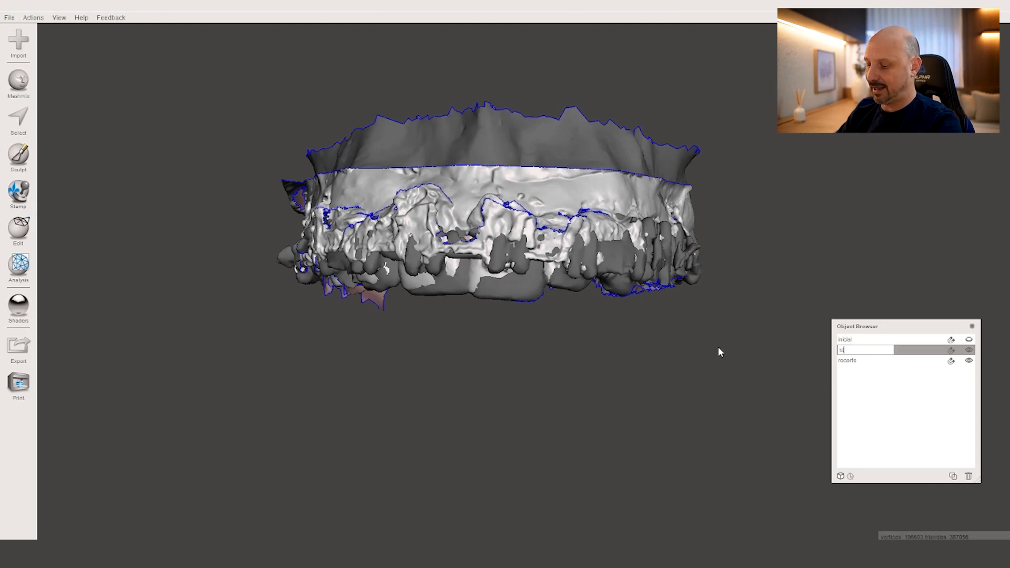
pyautogui.write('tl inicial')
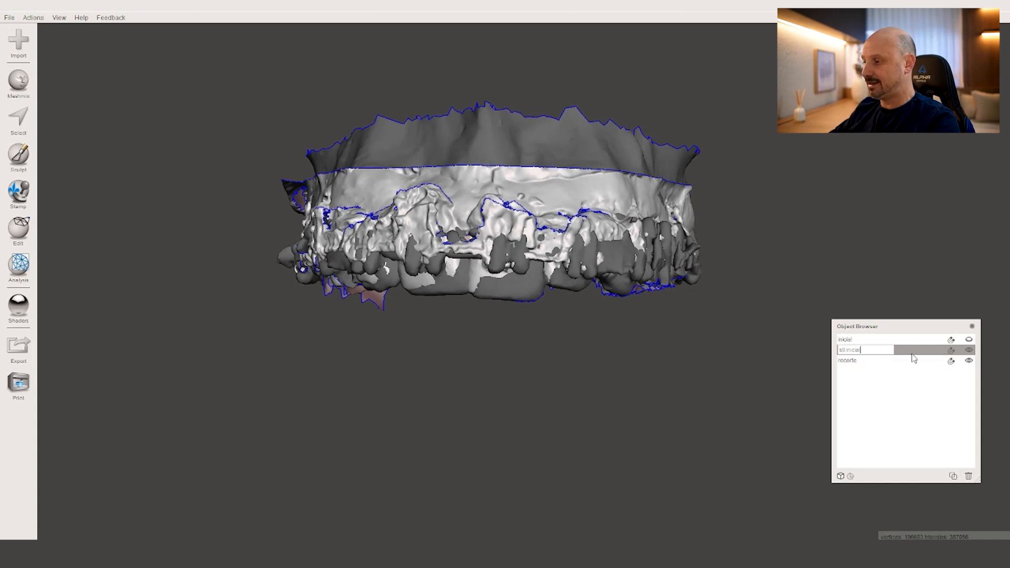
# Duplicate the "stl inicial" object and rename the copy as "FINAL".
pyautogui.click(953, 476)
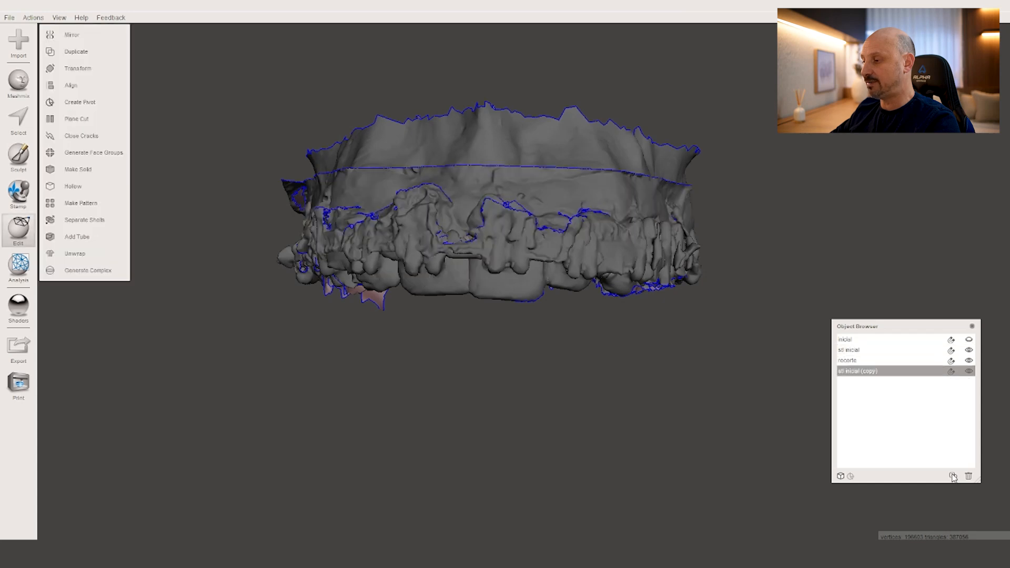
pyautogui.doubleClick(868, 371)
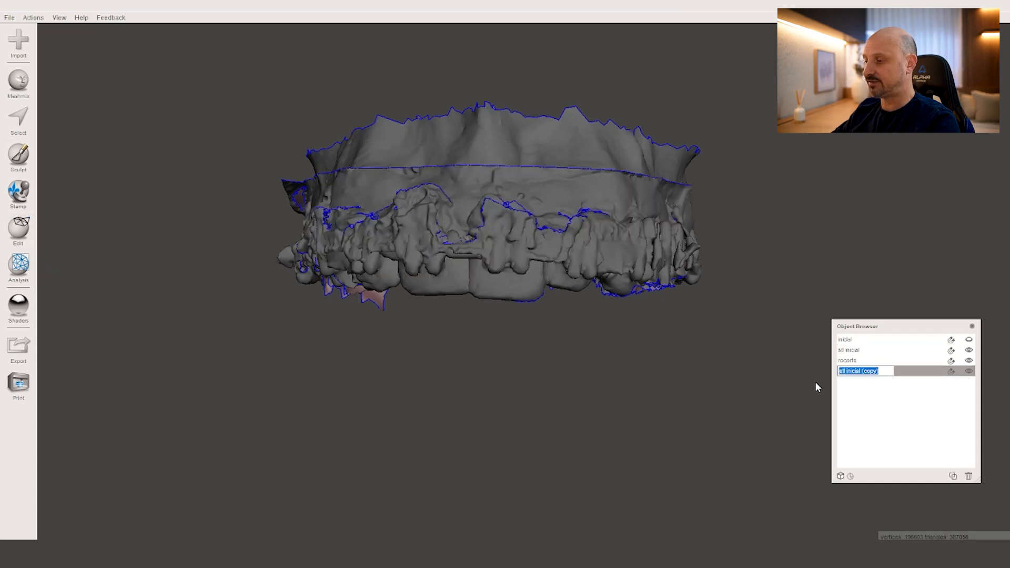
pyautogui.write('fINAL')
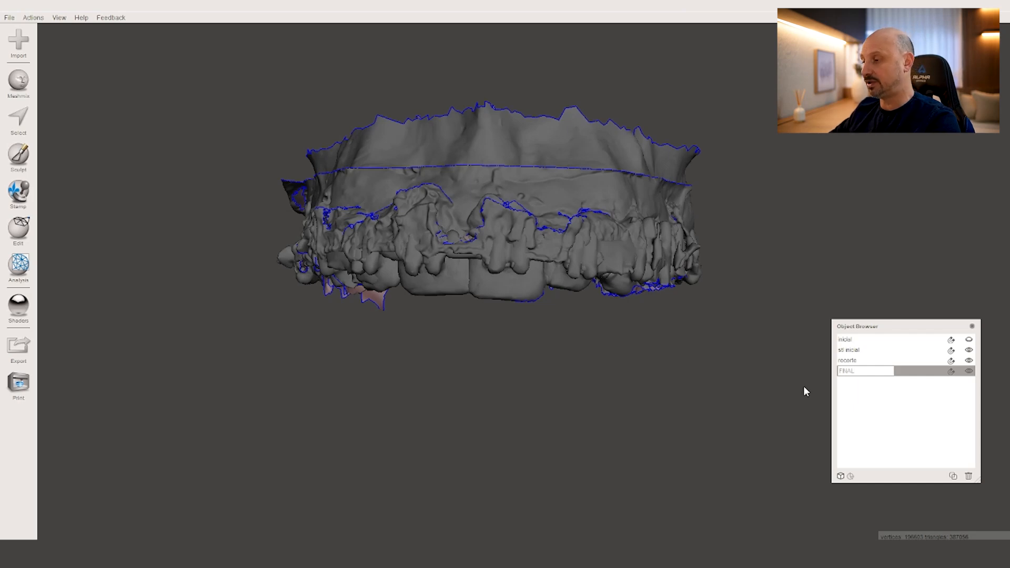
# Make the trimmed "recorte" mesh active and set it as the alignment target.
pyautogui.click(518, 278)
pyautogui.moveTo(518, 278); pyautogui.dragTo(551, 262, button='right')
pyautogui.scroll(2, 551, 236)
pyautogui.scroll(2, 553, 238)
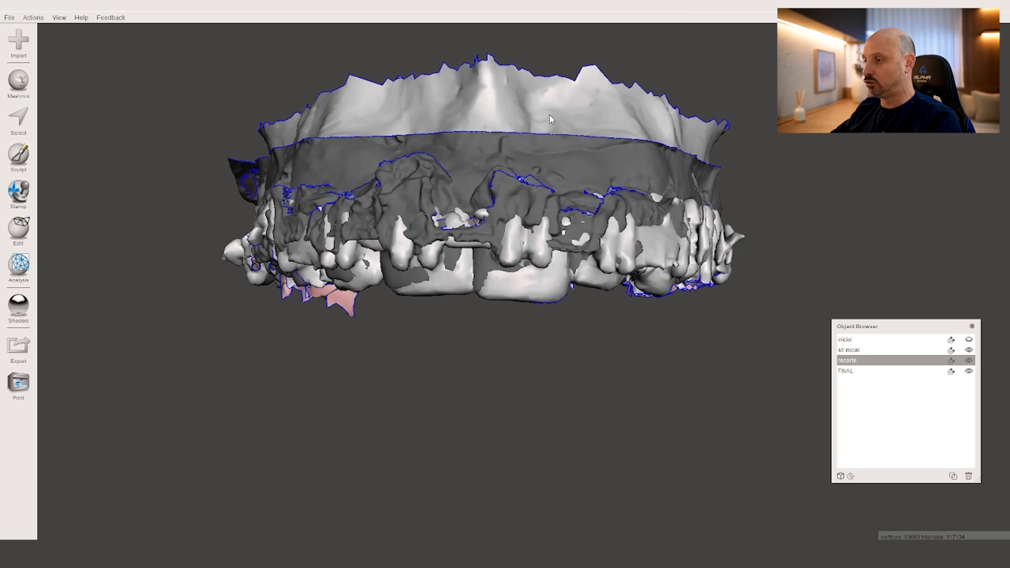
pyautogui.click(864, 454)
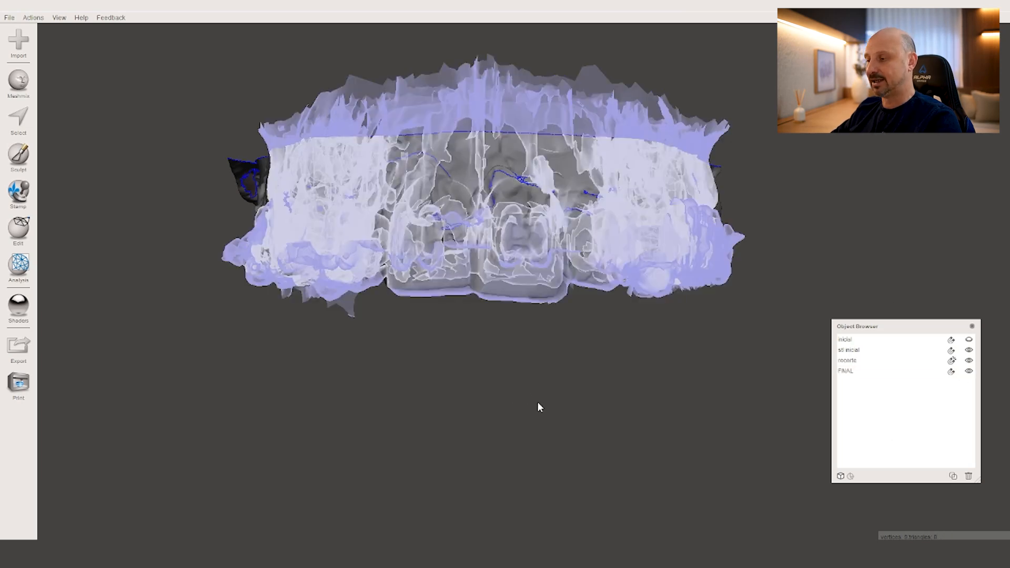
pyautogui.moveTo(541, 410); pyautogui.dragTo(542, 414, button='right')
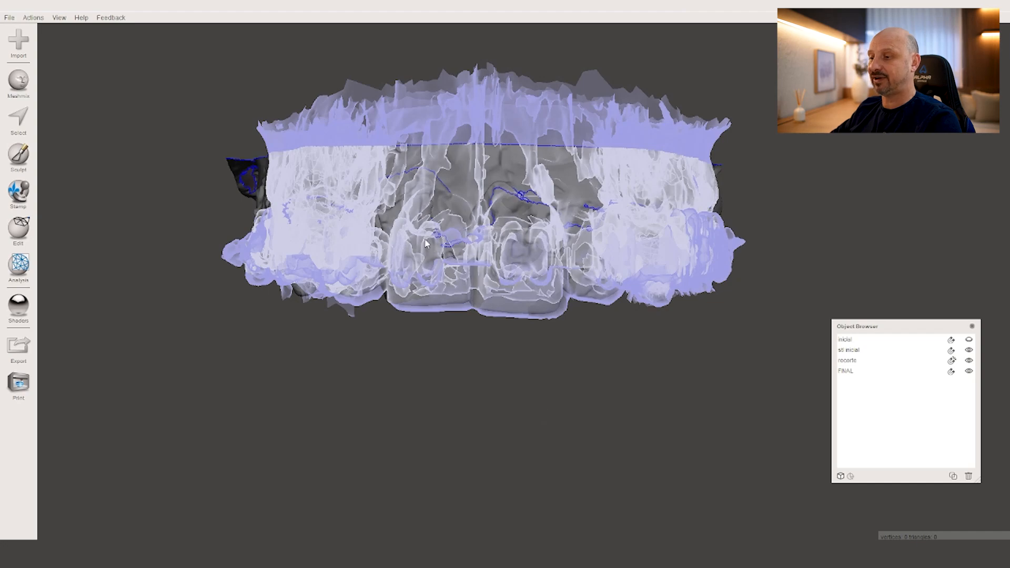
pyautogui.moveTo(405, 126); pyautogui.dragTo(597, 245, button='right')
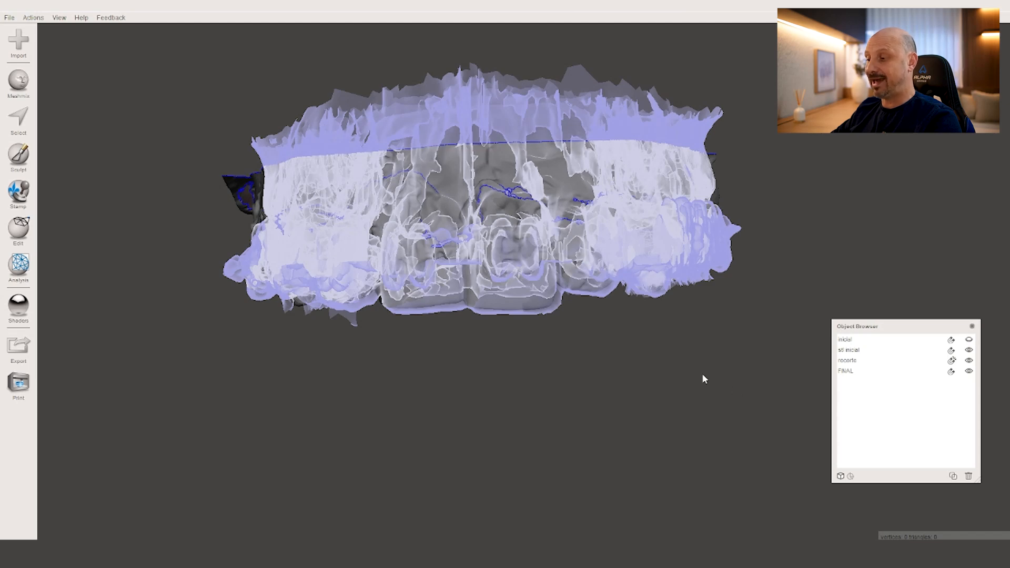
# Make the "stl inicial" scan the active mesh in a front view of the incisors.
pyautogui.click(855, 371)
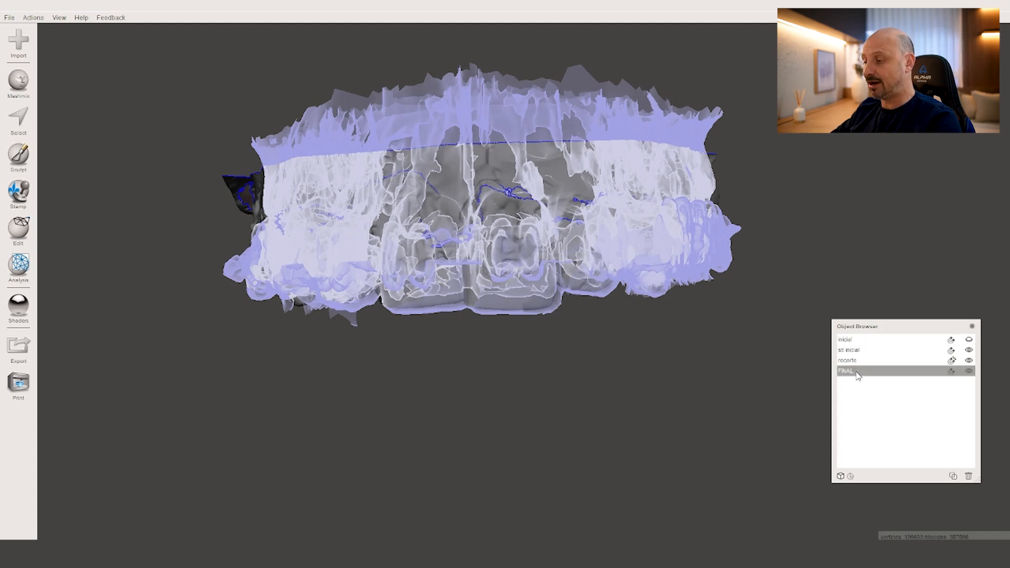
pyautogui.moveTo(463, 408); pyautogui.dragTo(605, 345, button='right')
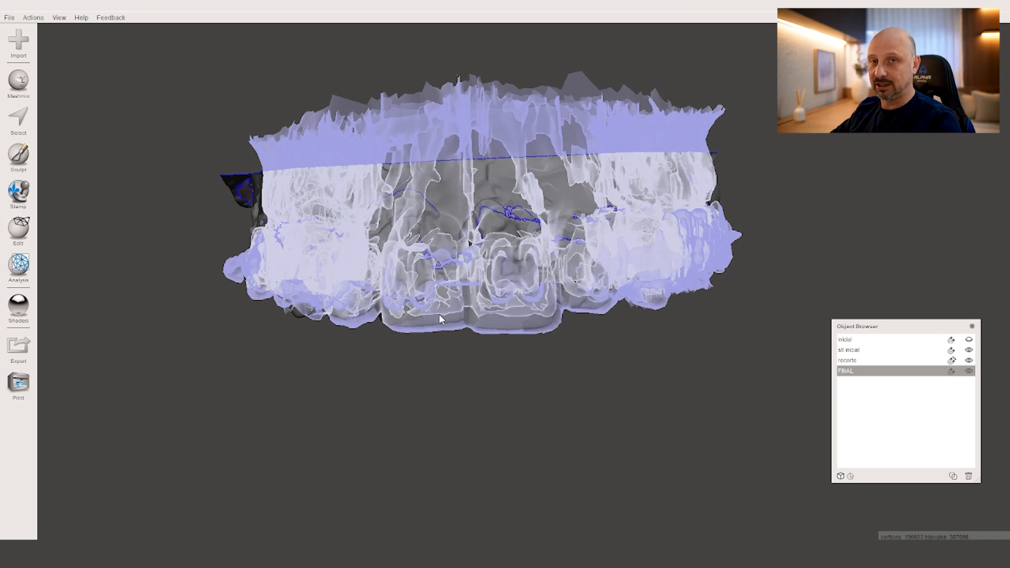
pyautogui.moveTo(495, 270); pyautogui.dragTo(552, 265, button='right')
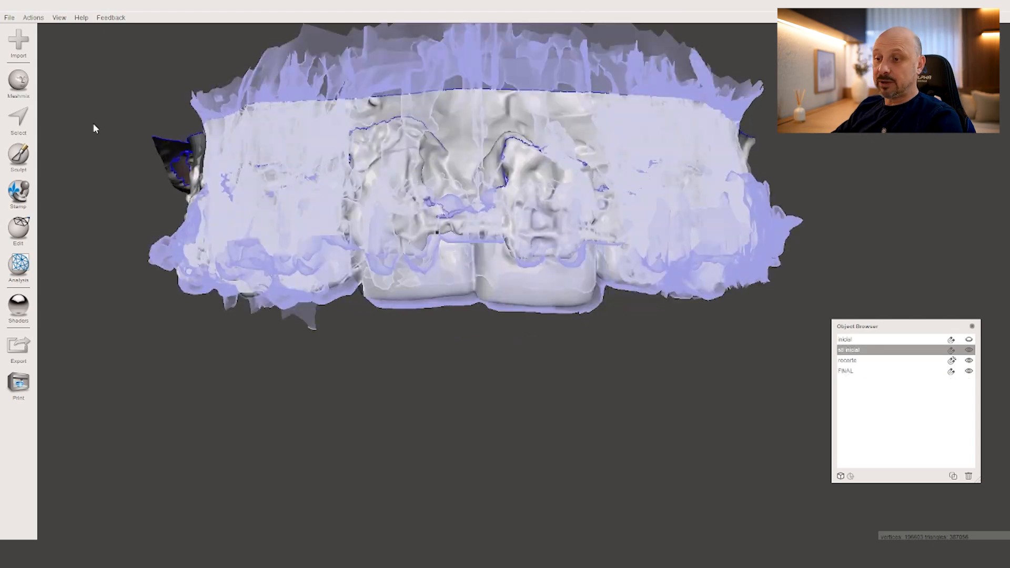
pyautogui.scroll(-1, 572, 263)
pyautogui.moveTo(572, 263); pyautogui.dragTo(576, 277, button='middle')
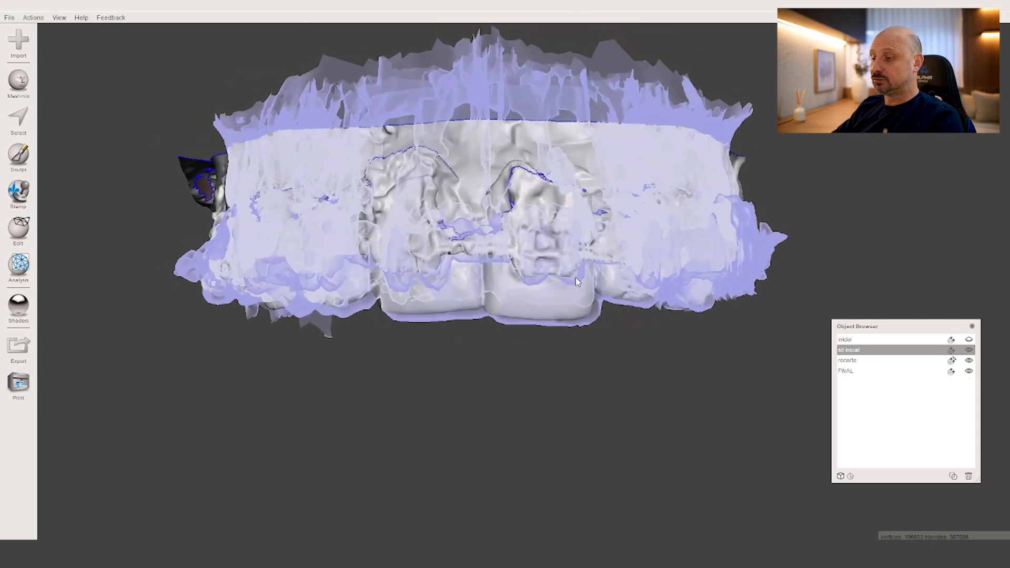
# Select surface patches on the front faces of the upper central incisors and the neighbouring tooth with the Unwrap Brush at size 20.
pyautogui.click(24, 124)
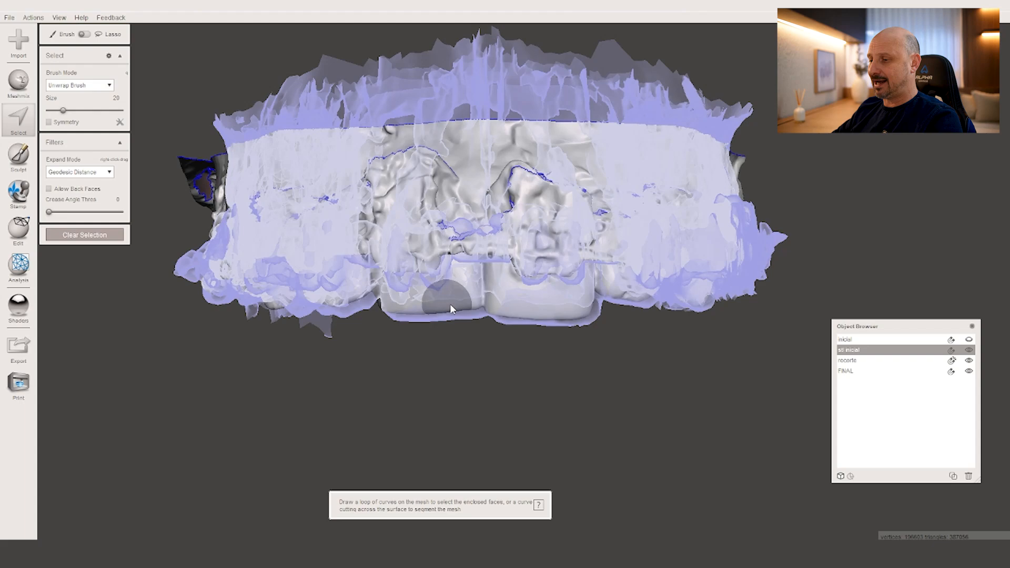
pyautogui.moveTo(450, 308); pyautogui.dragTo(509, 310, button='right')
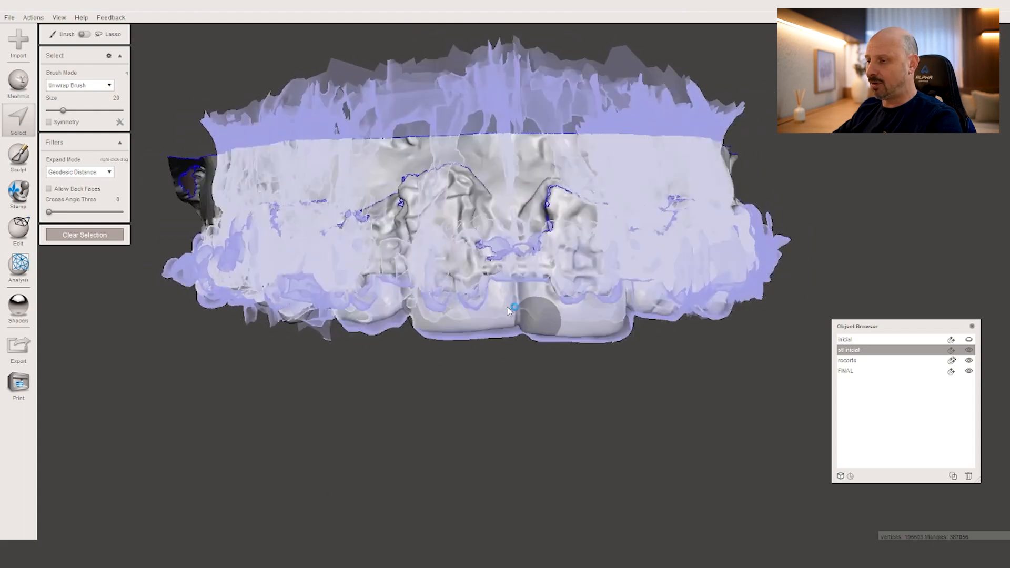
pyautogui.moveTo(463, 303)
pyautogui.mouseDown()
pyautogui.moveTo(455, 276)
pyautogui.moveTo(472, 281)
pyautogui.moveTo(473, 301)
pyautogui.mouseUp()
pyautogui.moveTo(562, 289); pyautogui.dragTo(584, 312)
pyautogui.moveTo(584, 313); pyautogui.dragTo(664, 288, button='right')
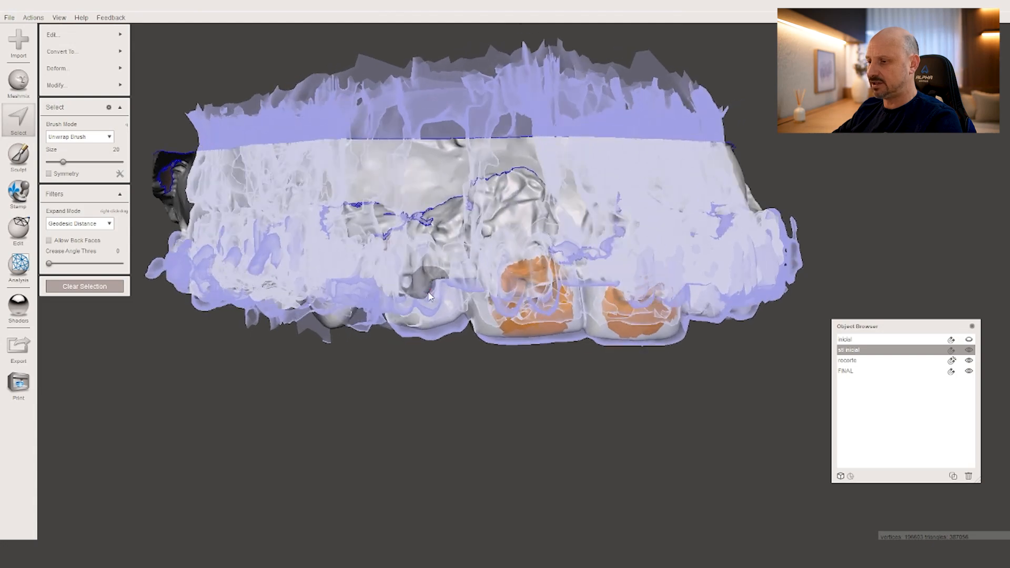
pyautogui.moveTo(421, 292); pyautogui.dragTo(432, 303)
# Add surface patches on the molars at both ends of the "stl inicial" arch to the selection.
pyautogui.moveTo(432, 303)
pyautogui.mouseDown(button='right')
pyautogui.moveTo(507, 163)
pyautogui.moveTo(525, 259)
pyautogui.moveTo(478, 300)
pyautogui.moveTo(612, 258)
pyautogui.moveTo(692, 263)
pyautogui.mouseUp(button='right')
pyautogui.moveTo(295, 264)
pyautogui.mouseDown(button='right')
pyautogui.moveTo(360, 250)
pyautogui.moveTo(225, 278)
pyautogui.moveTo(400, 89)
pyautogui.mouseUp(button='right')
pyautogui.click(225, 287)
pyautogui.moveTo(386, 88)
pyautogui.mouseDown()
pyautogui.moveTo(363, 97)
pyautogui.moveTo(453, 119)
pyautogui.moveTo(467, 101)
pyautogui.mouseUp()
pyautogui.moveTo(403, 324)
pyautogui.mouseDown(button='right')
pyautogui.moveTo(393, 403)
pyautogui.moveTo(302, 444)
pyautogui.mouseUp(button='right')
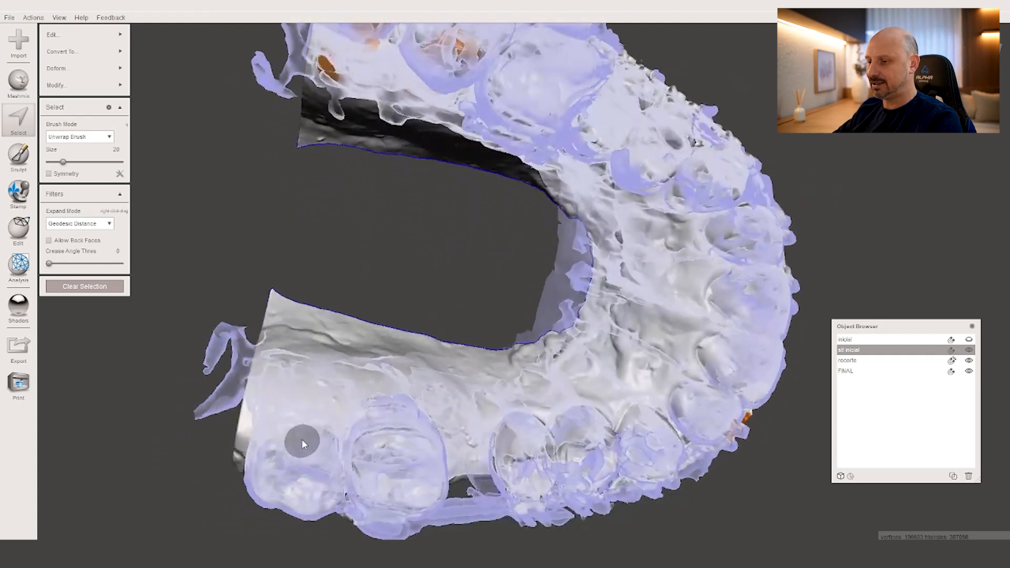
pyautogui.moveTo(331, 450)
pyautogui.mouseDown()
pyautogui.moveTo(418, 449)
pyautogui.moveTo(389, 442)
pyautogui.mouseUp()
# Run Align To Target on the selected patches, raise Solve Iterations to 100, and accept the alignment to the "recorte" mesh.
pyautogui.moveTo(390, 442)
pyautogui.mouseDown(button='right')
pyautogui.moveTo(398, 263)
pyautogui.moveTo(578, 410)
pyautogui.moveTo(728, 499)
pyautogui.moveTo(684, 232)
pyautogui.moveTo(700, 323)
pyautogui.mouseUp(button='right')
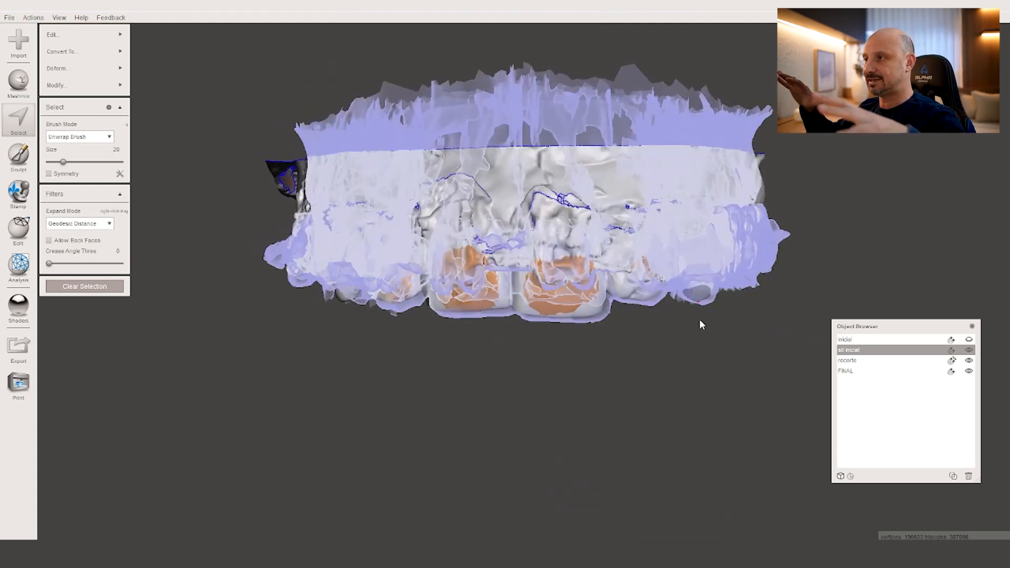
pyautogui.scroll(2, 684, 314)
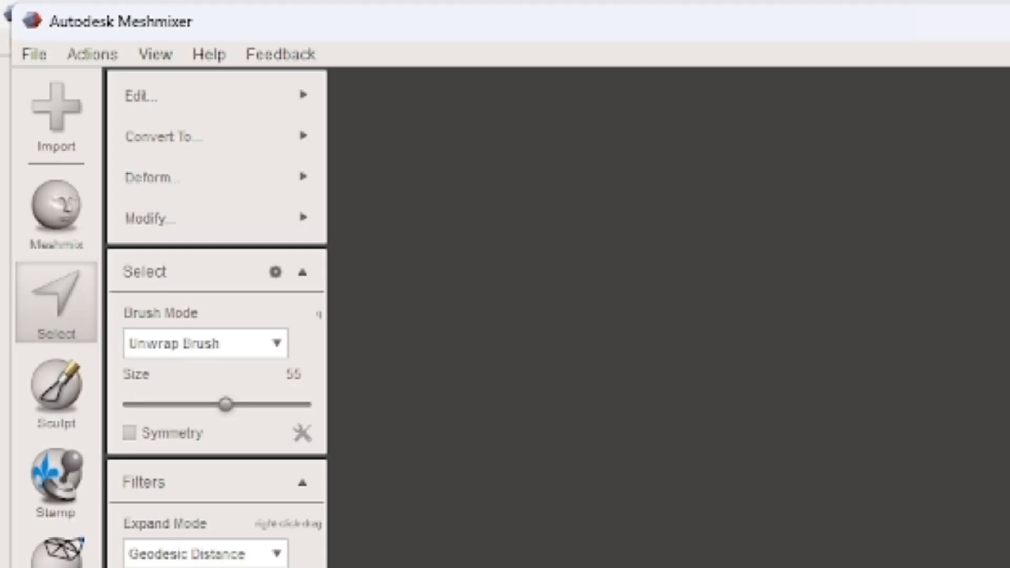
pyautogui.moveTo(217, 79)
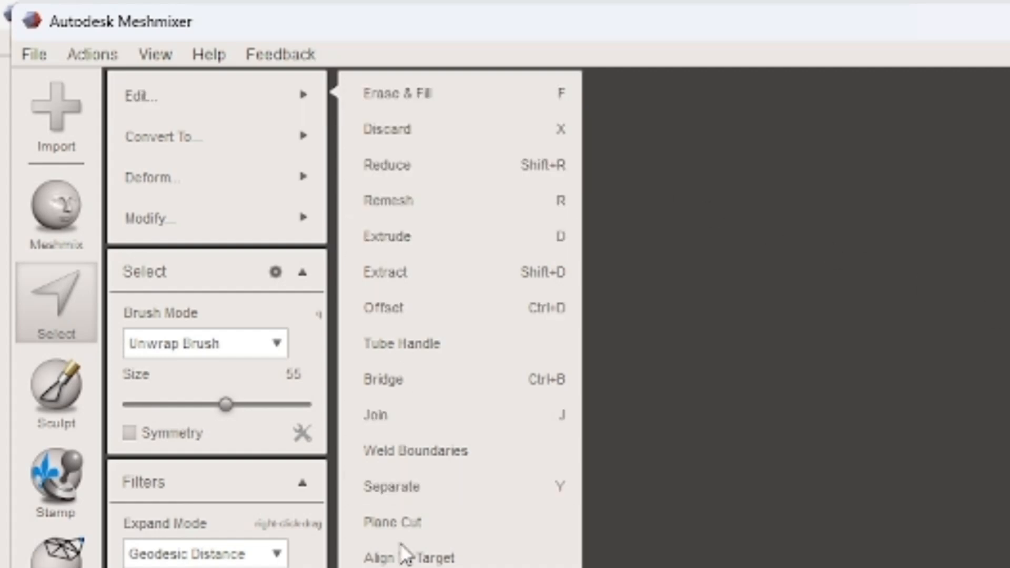
pyautogui.click(402, 558)
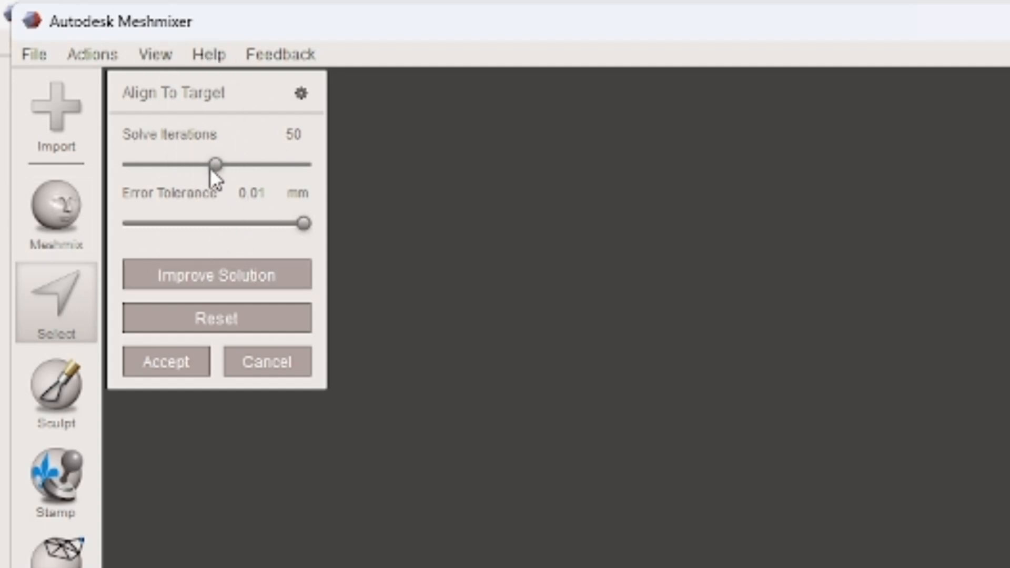
pyautogui.moveTo(216, 166); pyautogui.dragTo(316, 171)
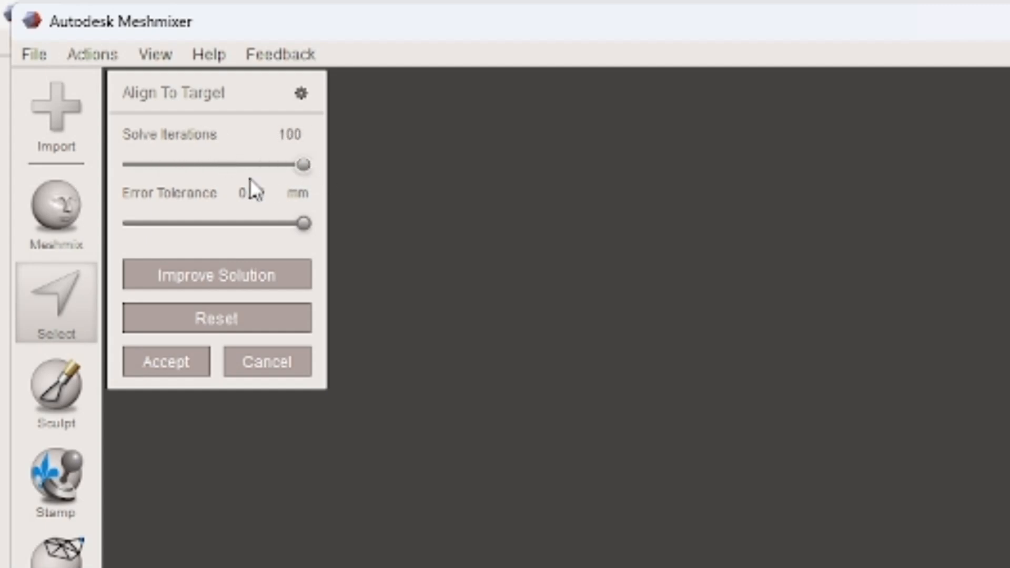
pyautogui.click(253, 193)
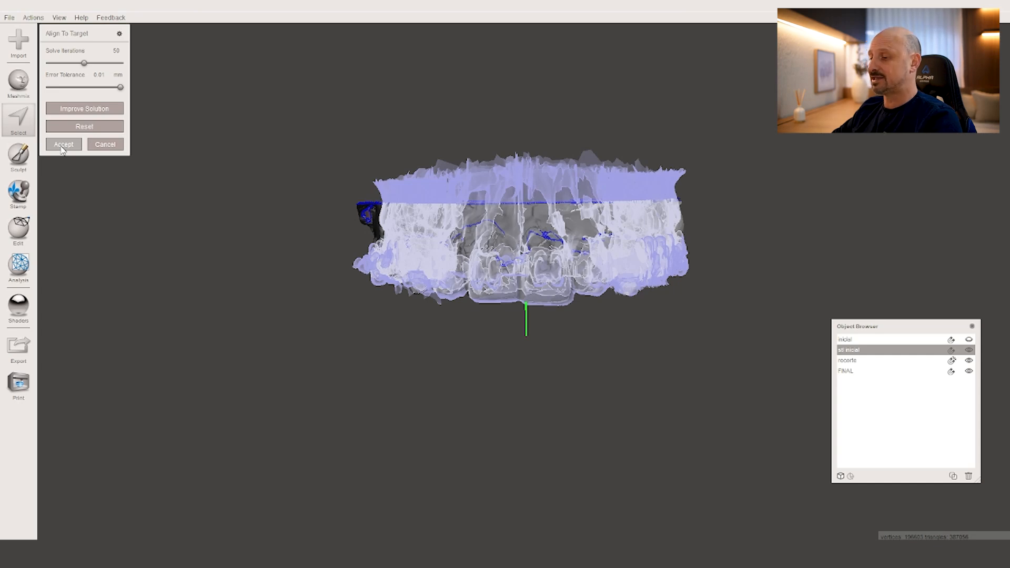
pyautogui.click(63, 145)
# Inspect how the aligned scan fits the trimmed teeth in front and occlusal views, and clear the tooth selection.
pyautogui.moveTo(610, 331); pyautogui.dragTo(621, 305, button='right')
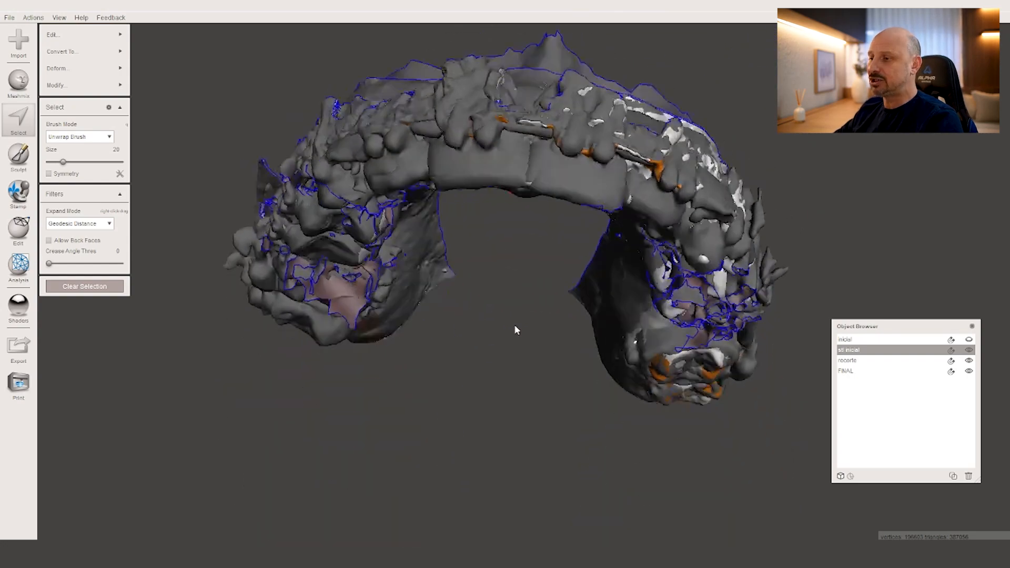
pyautogui.moveTo(514, 324); pyautogui.dragTo(713, 100, button='right')
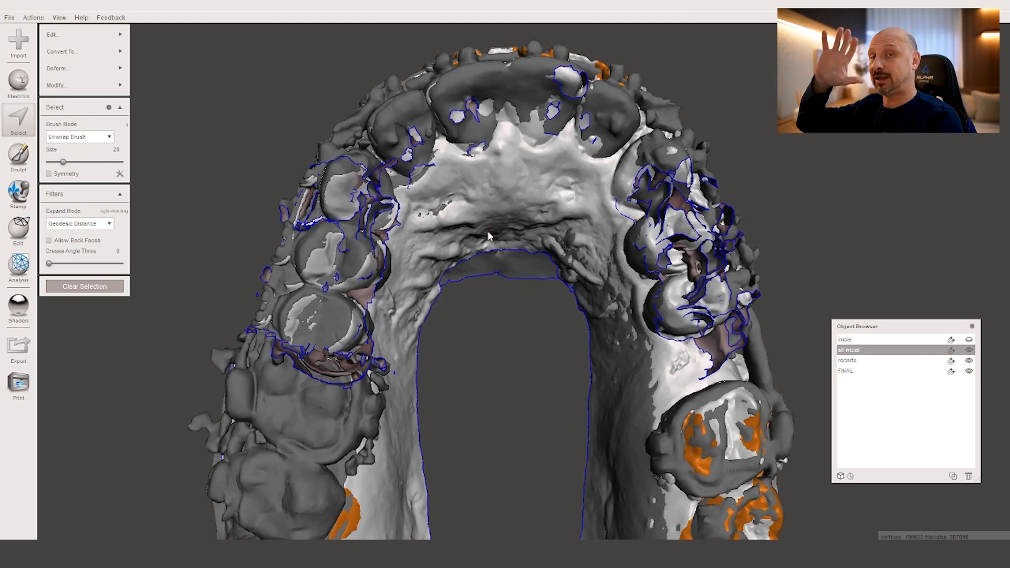
pyautogui.moveTo(486, 223)
pyautogui.mouseDown(button='right')
pyautogui.moveTo(498, 213)
pyautogui.moveTo(489, 207)
pyautogui.mouseUp(button='right')
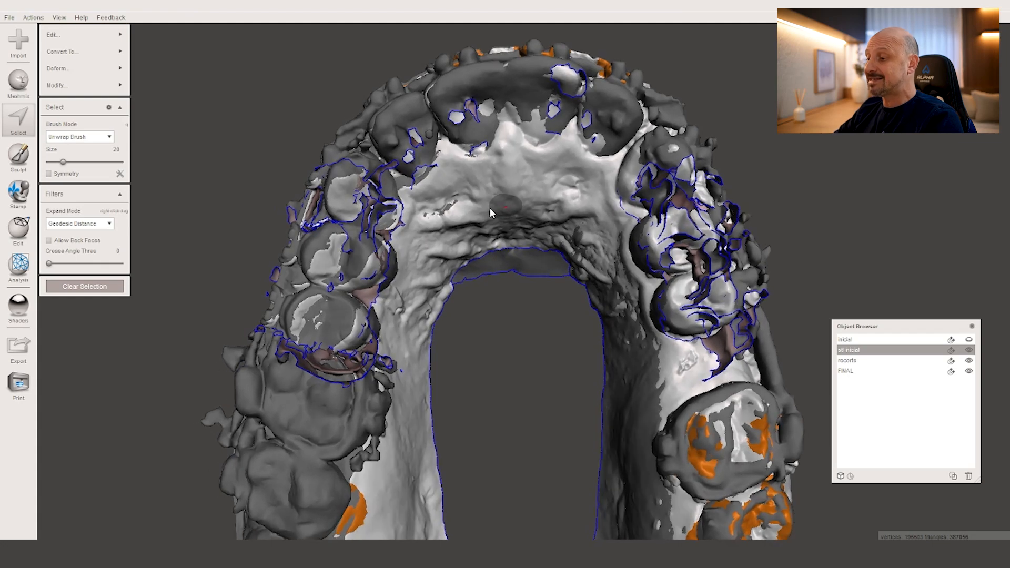
pyautogui.scroll(-4, 472, 254)
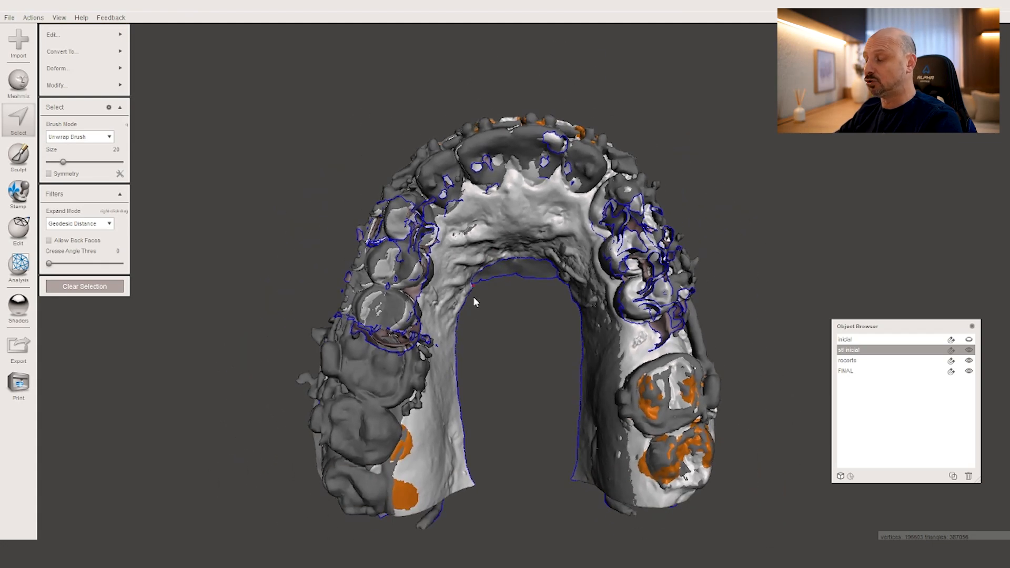
pyautogui.press('Escape')
pyautogui.moveTo(497, 237); pyautogui.dragTo(507, 268, button='right')
pyautogui.moveTo(501, 382); pyautogui.dragTo(603, 265, button='right')
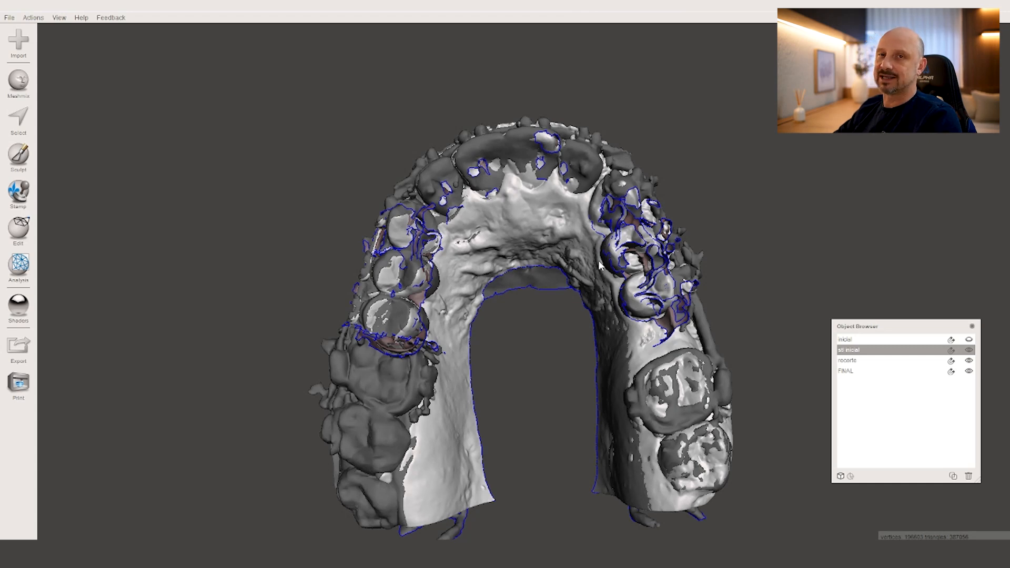
# Examine the fit between the aligned "stl inicial" scan and the trimmed "recorte" teeth from occlusal and front views, making "recorte" active.
pyautogui.moveTo(598, 260); pyautogui.dragTo(534, 239, button='right')
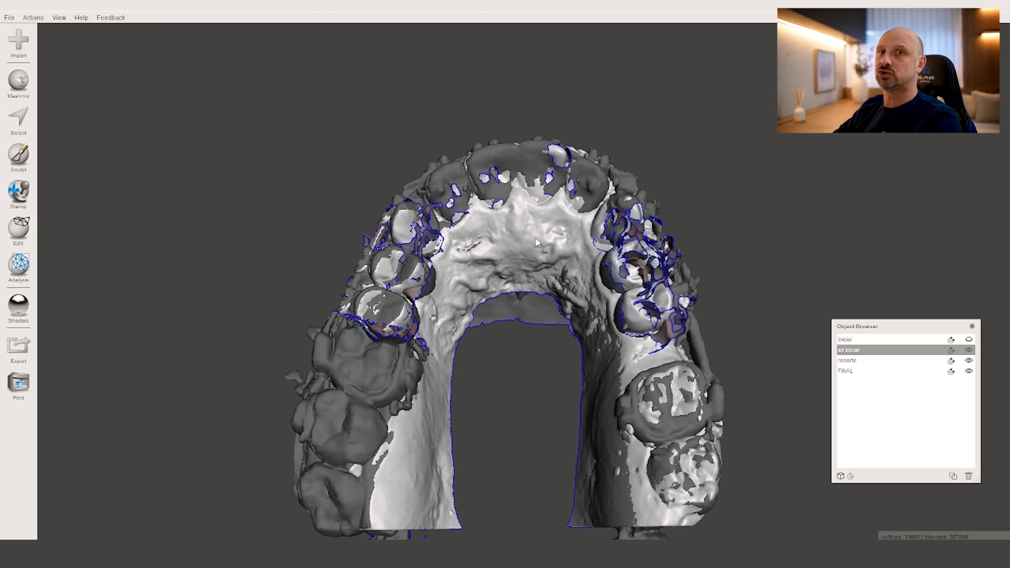
pyautogui.moveTo(571, 238); pyautogui.dragTo(524, 163, button='right')
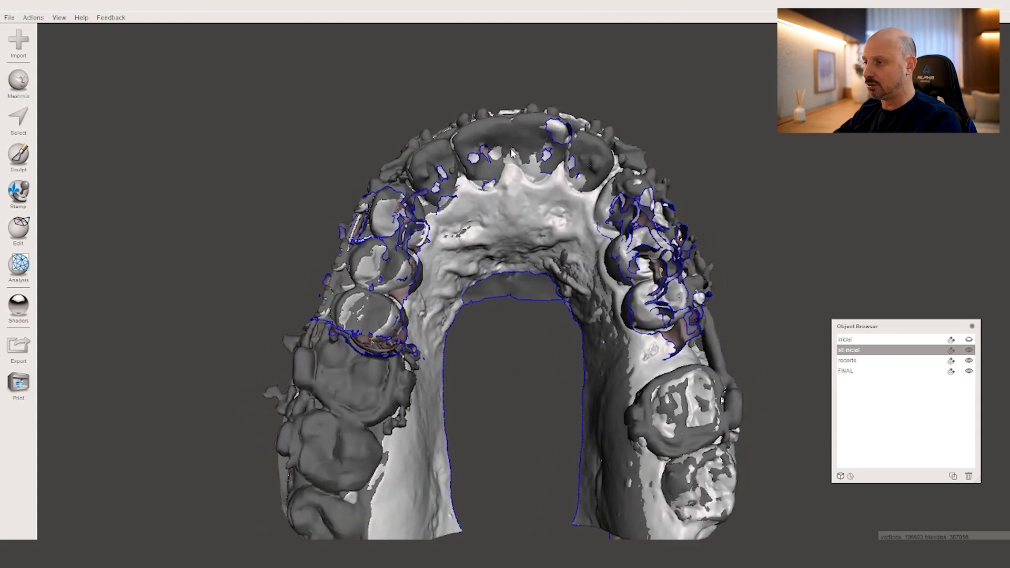
pyautogui.click(519, 142)
pyautogui.click(515, 203)
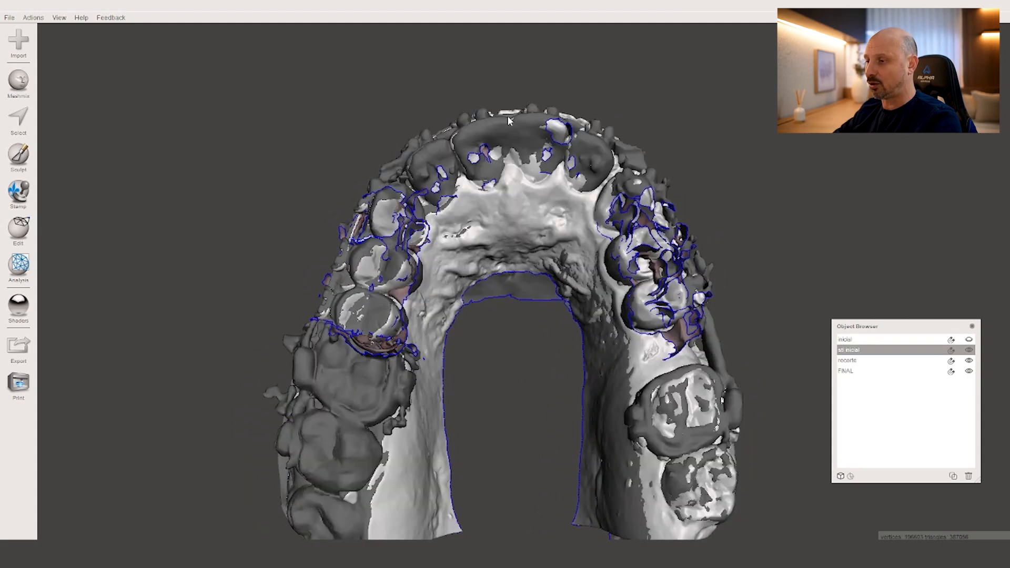
pyautogui.click(496, 150)
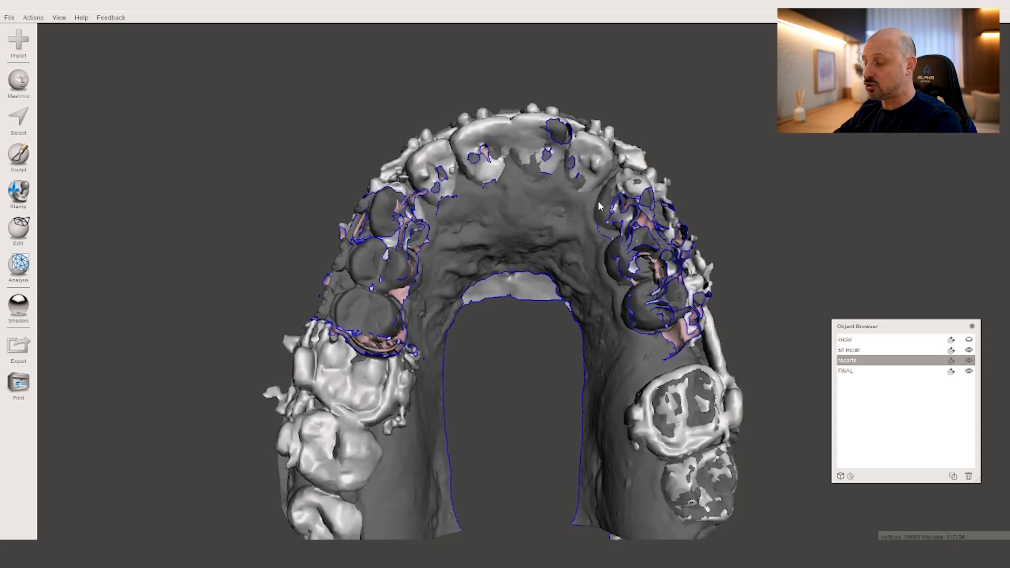
pyautogui.moveTo(599, 204); pyautogui.dragTo(573, 350, button='right')
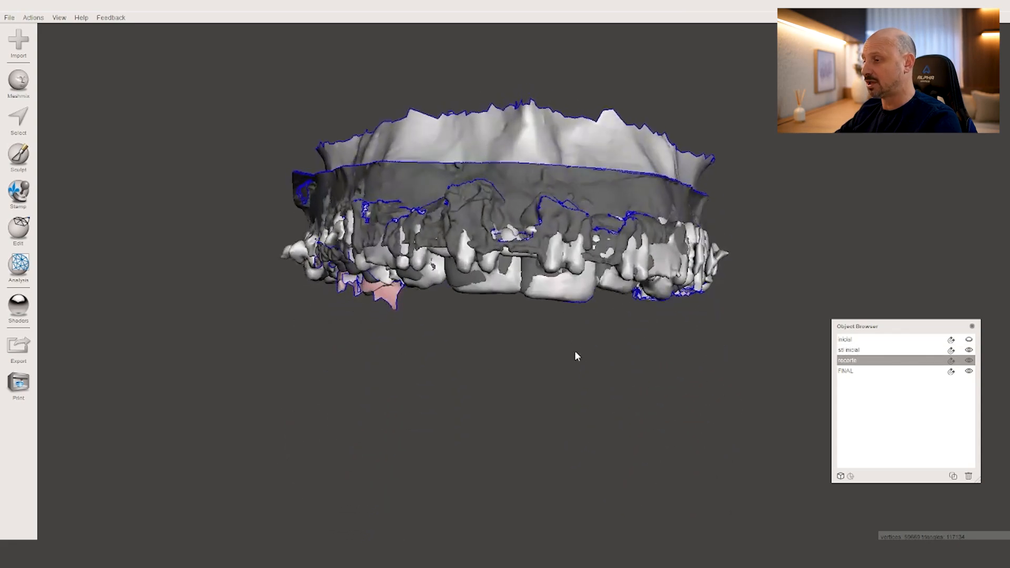
pyautogui.scroll(-3, 474, 235)
pyautogui.moveTo(460, 276); pyautogui.dragTo(463, 322, button='middle')
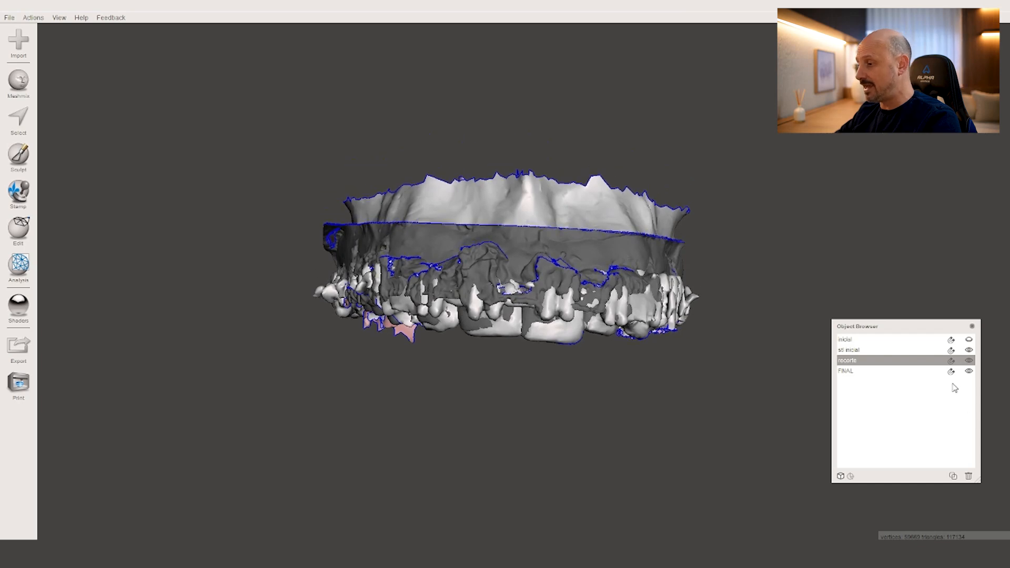
# Hide the "recorte" mesh, make the "FINAL" scan active, and show the full "inicial" skull again.
pyautogui.click(970, 362)
pyautogui.moveTo(518, 352); pyautogui.dragTo(508, 299, button='right')
pyautogui.click(505, 316)
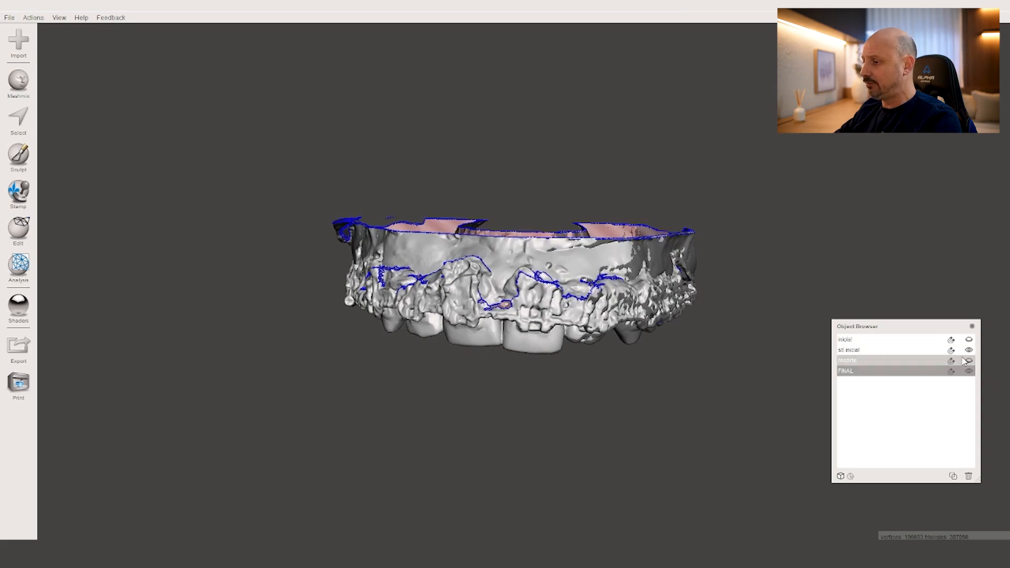
pyautogui.click(969, 341)
# Inspect how the "FINAL" scan sits on the upper teeth of the full skull from the side, oblique and front.
pyautogui.moveTo(721, 314); pyautogui.dragTo(728, 166, button='right')
pyautogui.moveTo(631, 200); pyautogui.dragTo(528, 282, button='right')
pyautogui.moveTo(571, 318); pyautogui.dragTo(510, 329, button='right')
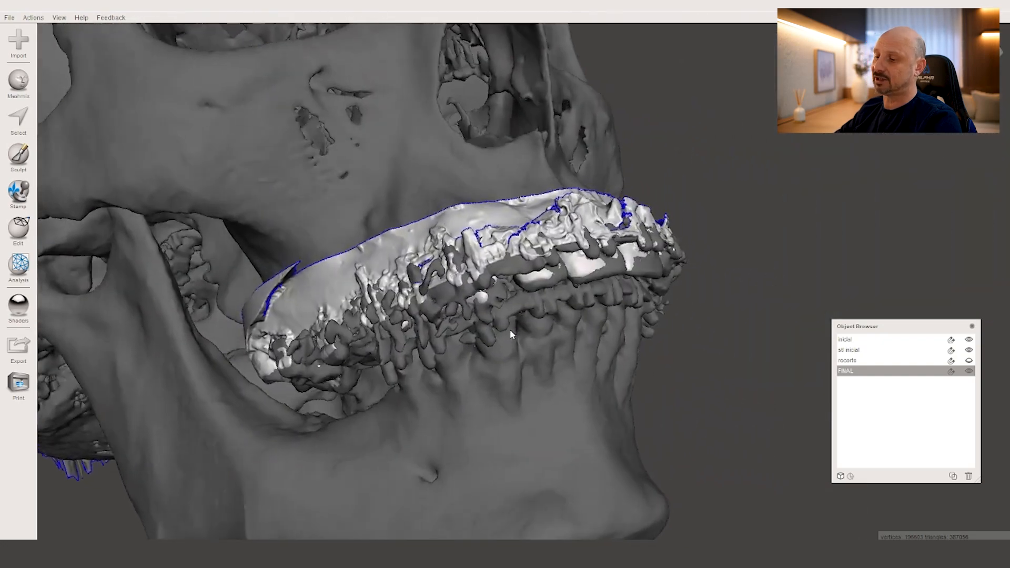
pyautogui.moveTo(606, 397); pyautogui.dragTo(540, 386, button='right')
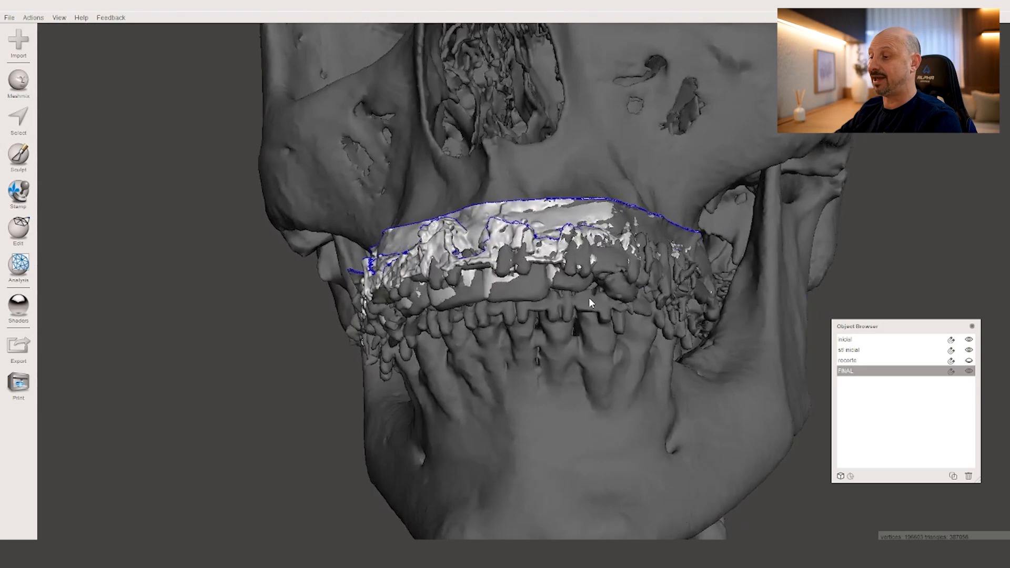
pyautogui.moveTo(661, 323); pyautogui.dragTo(539, 341, button='right')
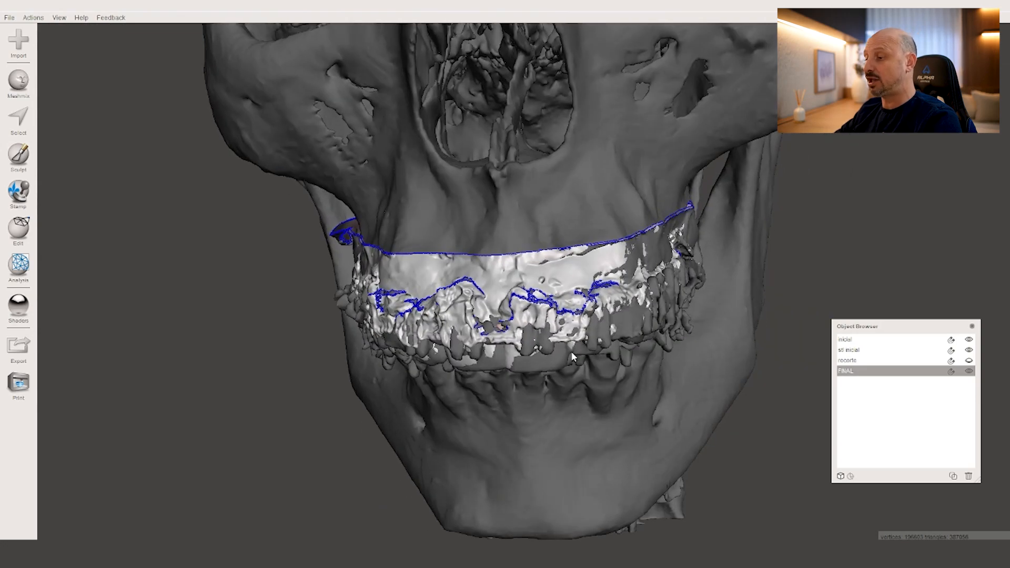
pyautogui.moveTo(632, 326); pyautogui.dragTo(459, 392, button='right')
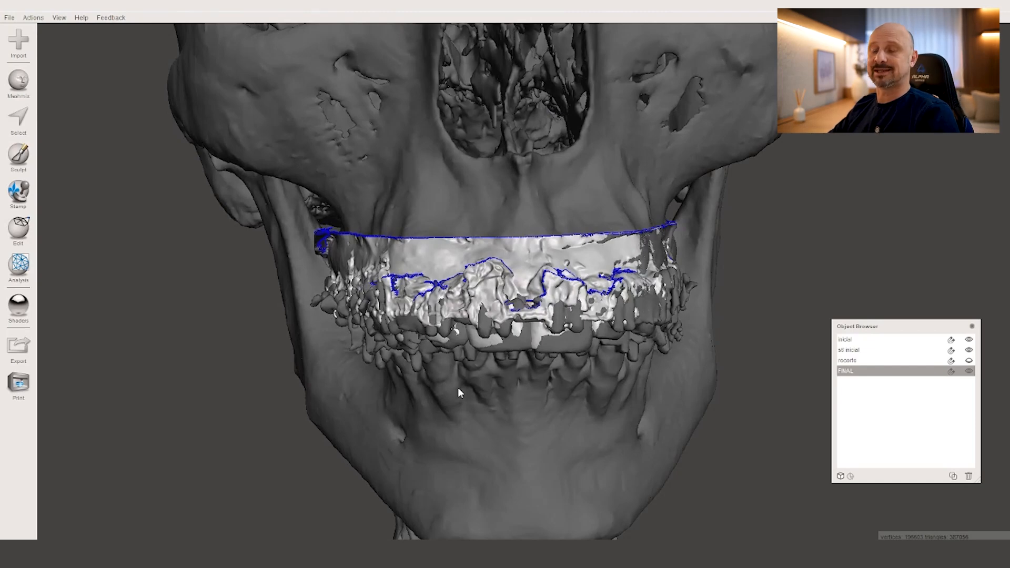